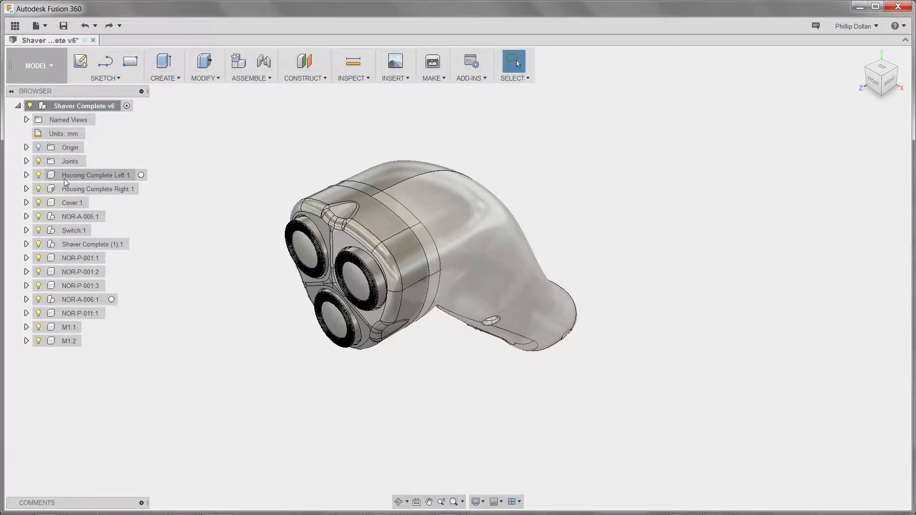
# Step: Hide the left housing half and switch to the Render workspace
pyautogui.click(38, 175)
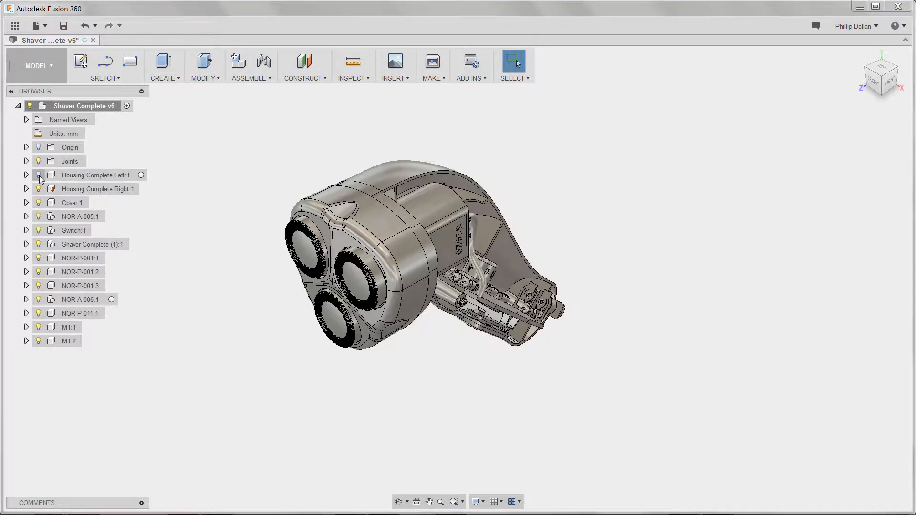
pyautogui.keyDown('shift'); pyautogui.moveTo(541, 312); pyautogui.dragTo(614, 292, button='middle'); pyautogui.keyUp('shift')
pyautogui.click(862, 57)
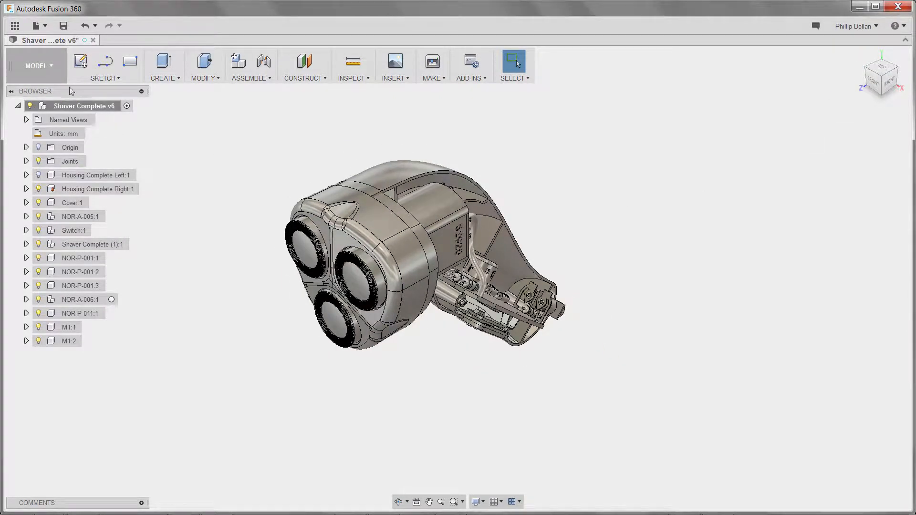
pyautogui.click(38, 65)
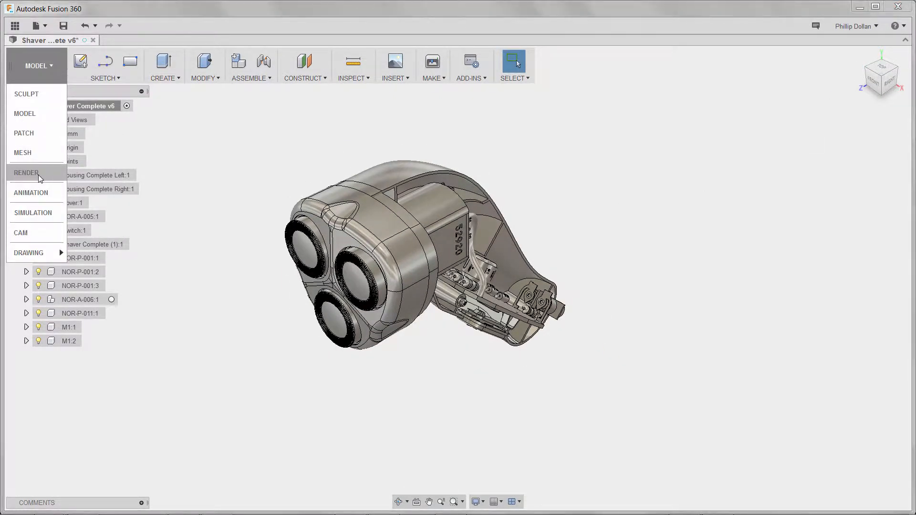
pyautogui.click(26, 172)
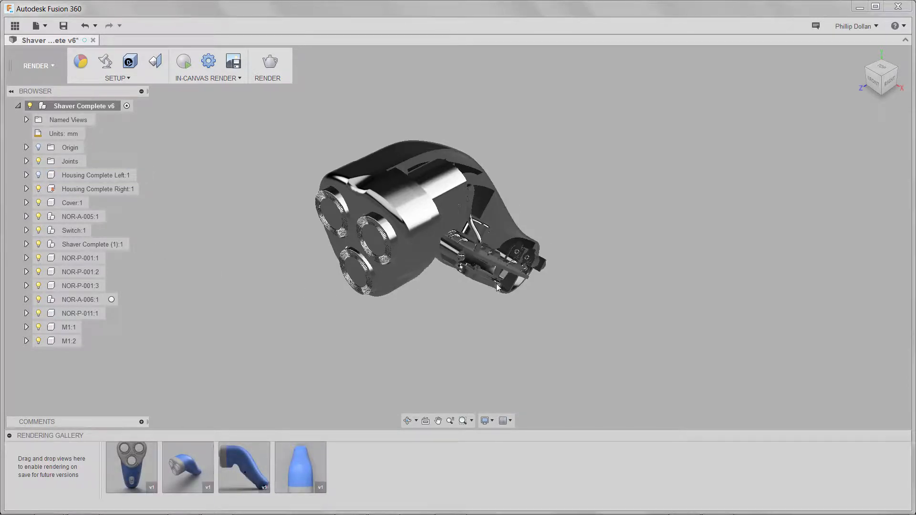
# Step: Turn the view to face the circuit board squarely and hide the right housing half too
pyautogui.moveTo(467, 290)
pyautogui.keyDown('shift'); pyautogui.mouseDown(button='middle')
pyautogui.moveTo(450, 305)
pyautogui.moveTo(419, 267)
pyautogui.moveTo(395, 286)
pyautogui.mouseUp(button='middle'); pyautogui.keyUp('shift')
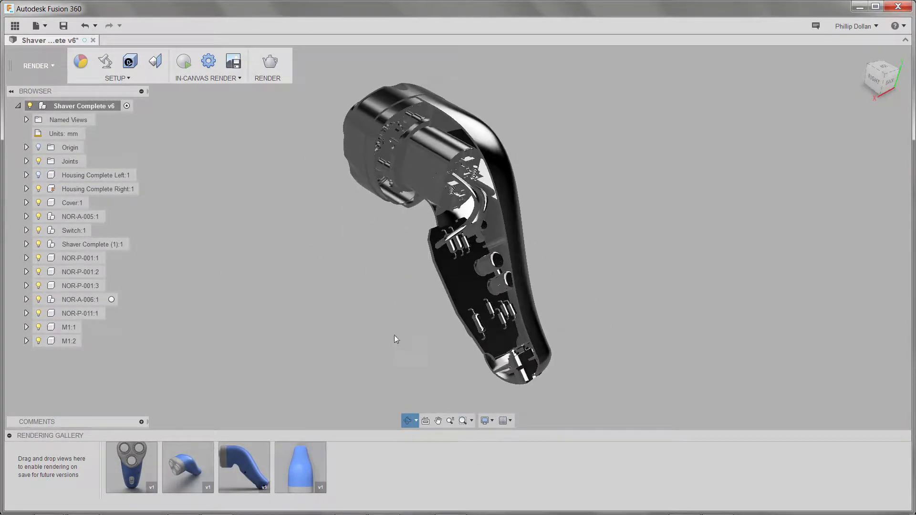
pyautogui.click(426, 420)
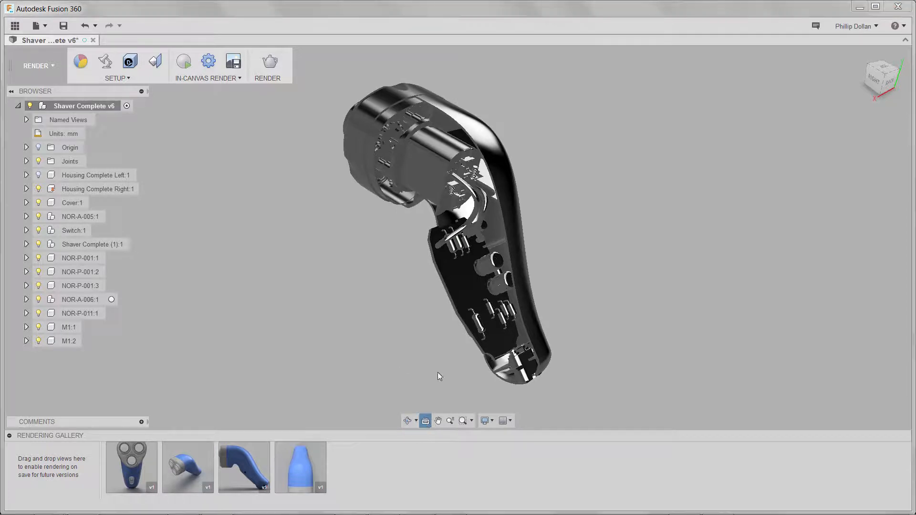
pyautogui.click(470, 288)
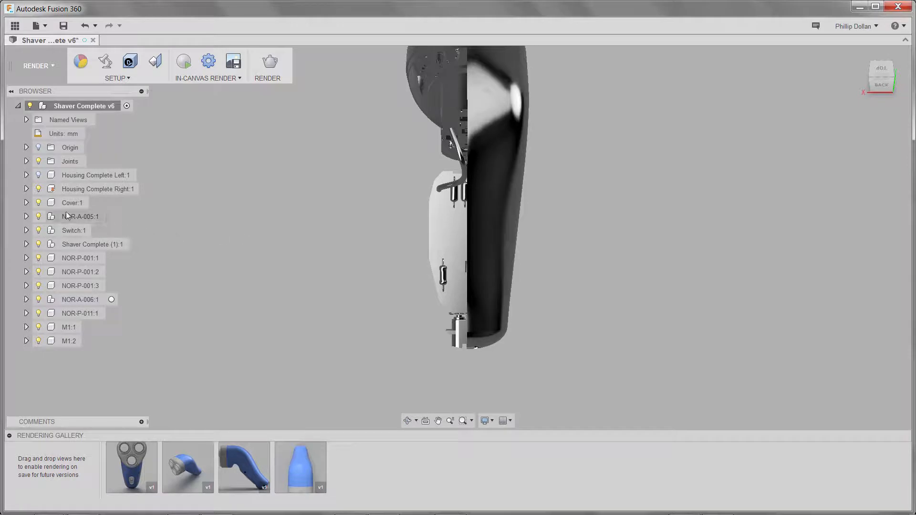
pyautogui.click(38, 188)
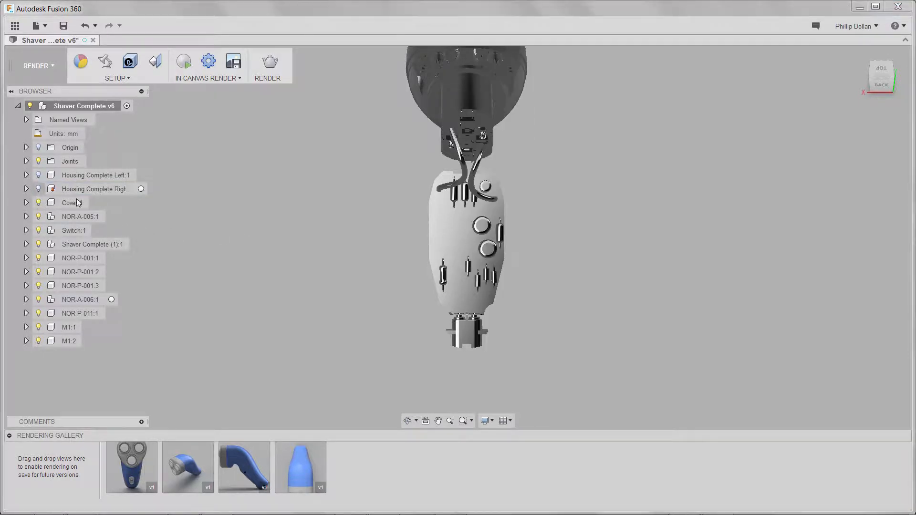
pyautogui.scroll(3, 387, 246)
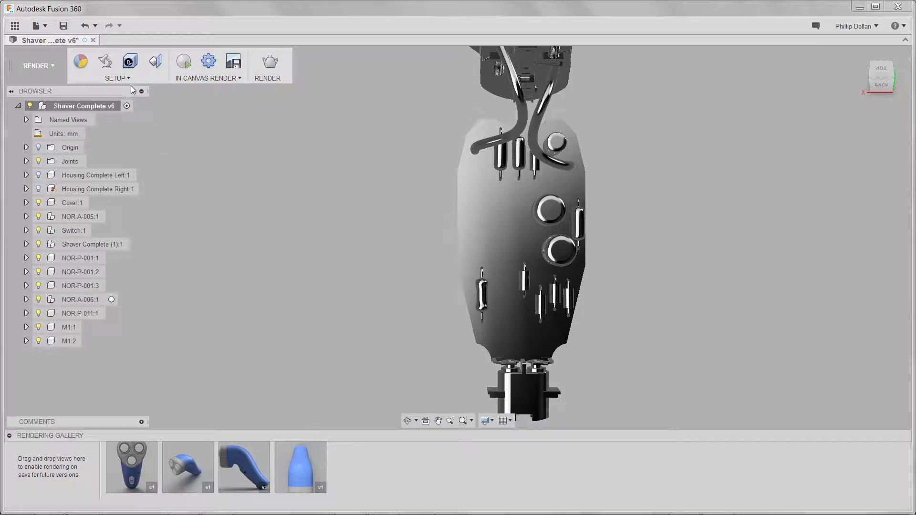
pyautogui.click(115, 78)
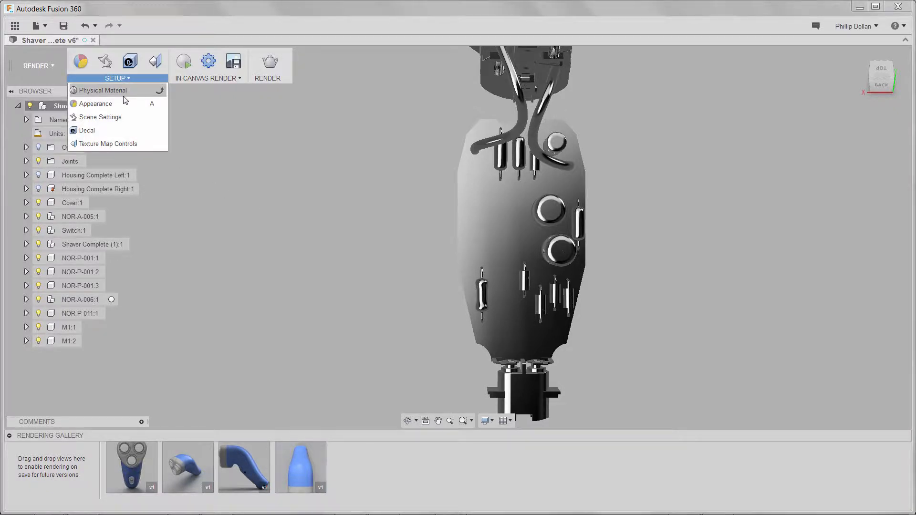
# Step: Place the Chipyellow1medium image as a decal on the circuit board face
pyautogui.click(95, 131)
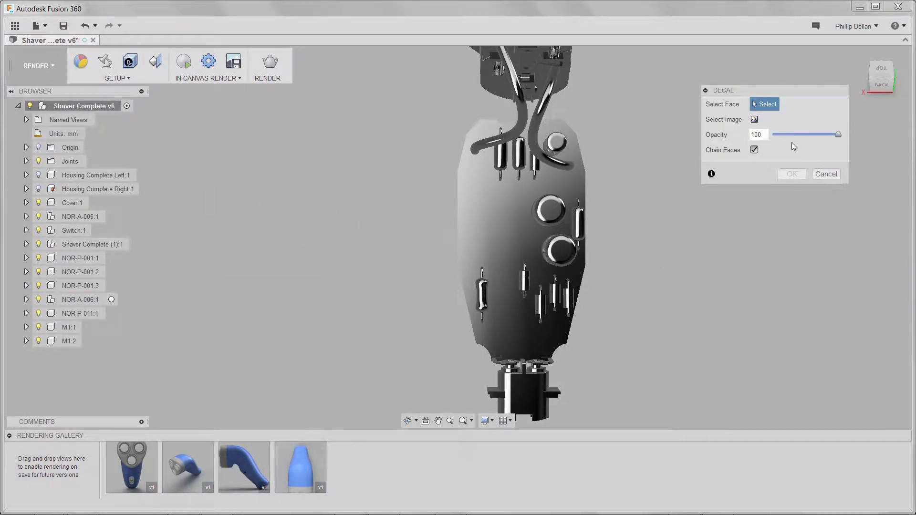
pyautogui.click(574, 179)
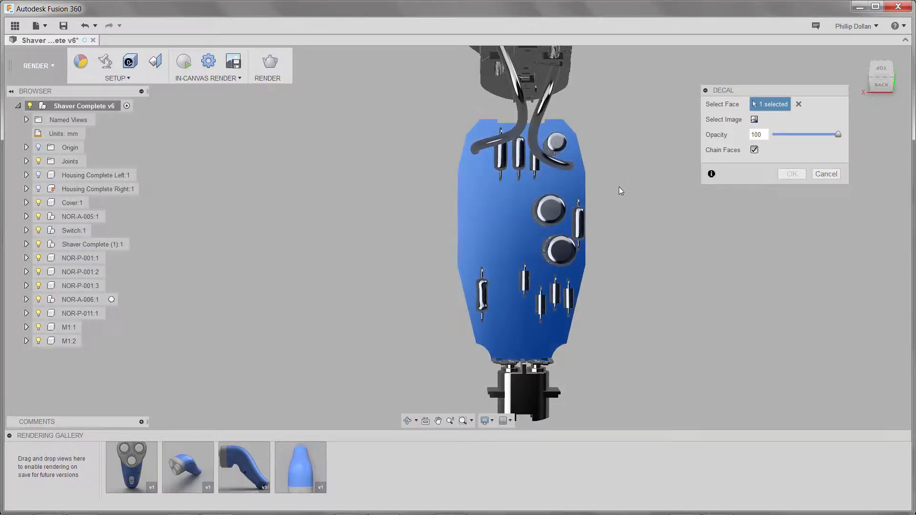
pyautogui.click(755, 120)
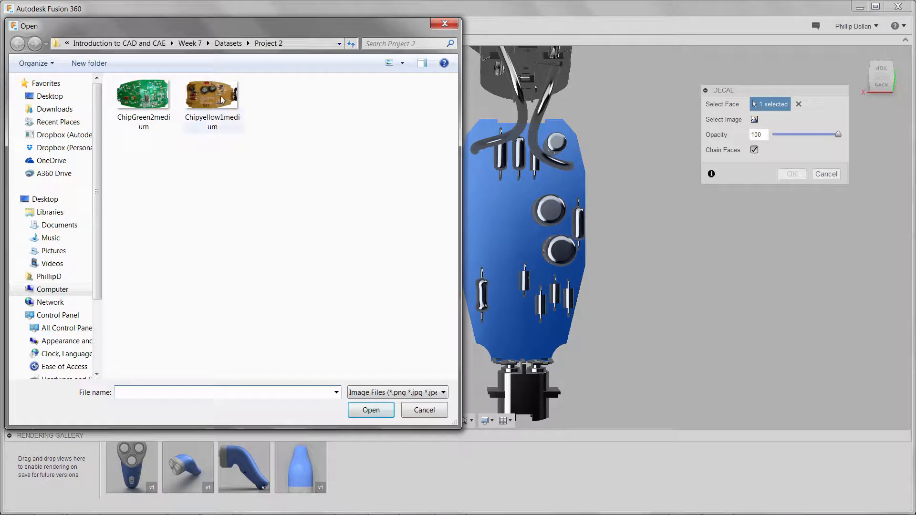
pyautogui.click(221, 100)
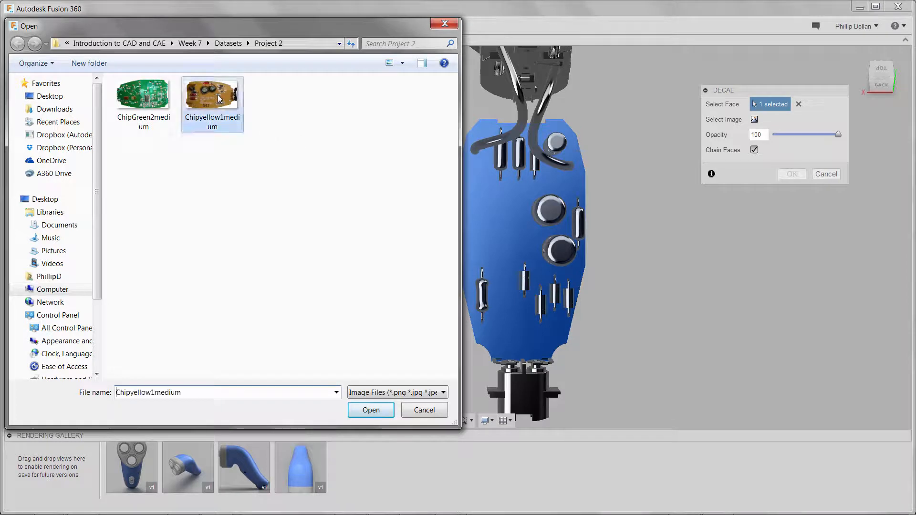
pyautogui.click(371, 410)
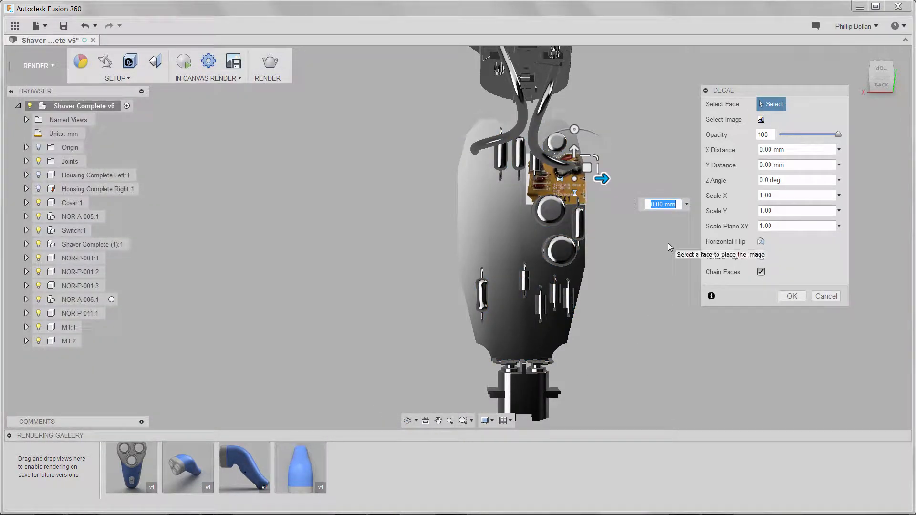
# Step: Move, rotate and scale the decal to 1.425 so it covers the board
pyautogui.moveTo(579, 189); pyautogui.dragTo(491, 220)
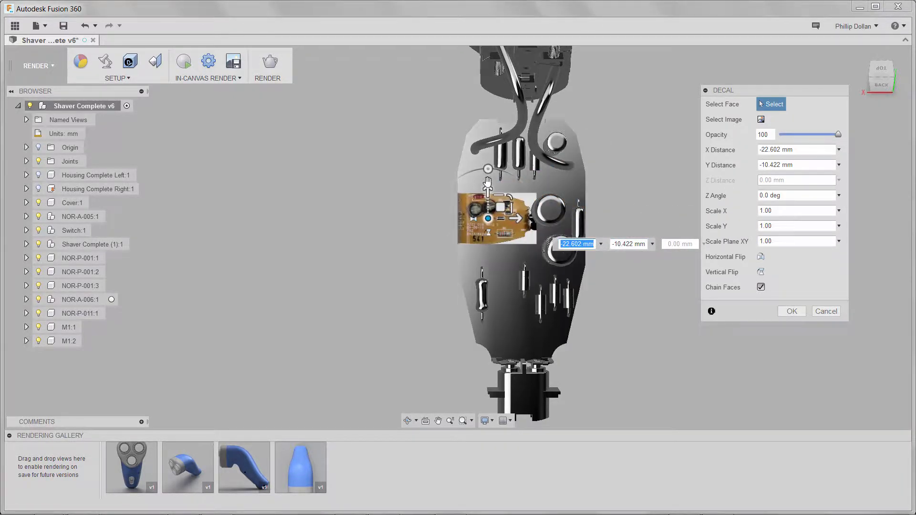
pyautogui.moveTo(488, 171); pyautogui.dragTo(517, 211)
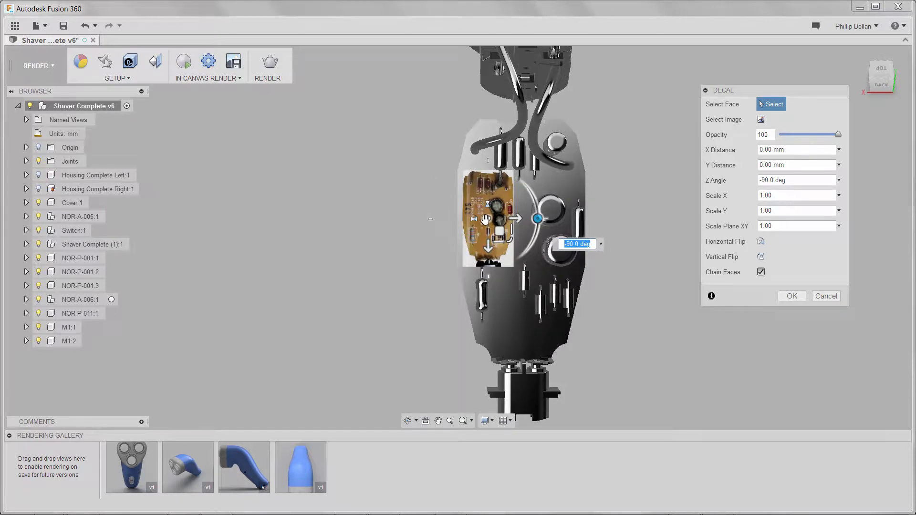
pyautogui.moveTo(485, 218); pyautogui.dragTo(561, 326)
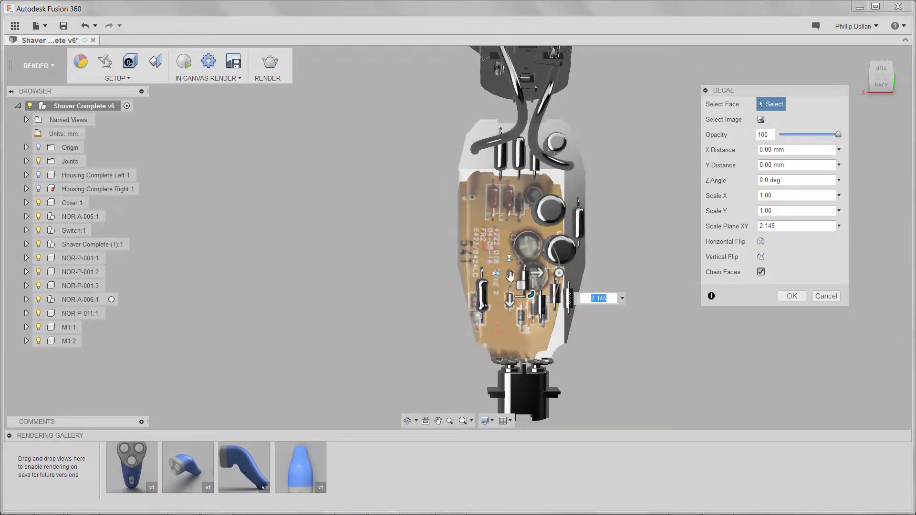
pyautogui.moveTo(509, 275); pyautogui.dragTo(544, 292)
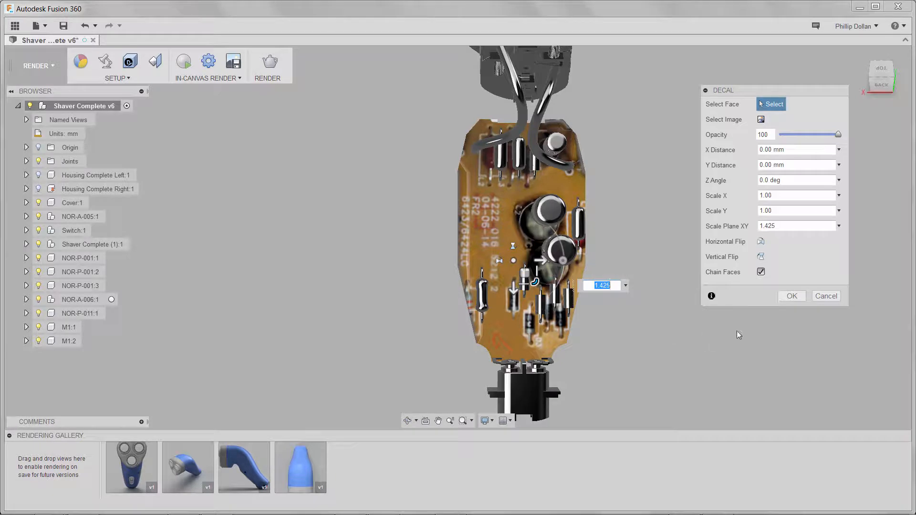
# Step: Turn off Chain Faces and offset the decal to 0.828 mm X, -1.076 mm Y
pyautogui.click(762, 272)
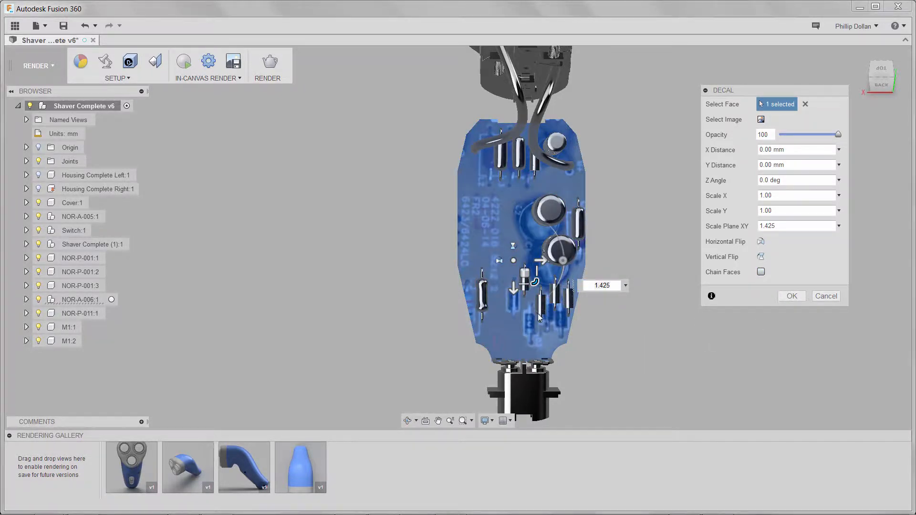
pyautogui.scroll(6, 533, 313)
pyautogui.scroll(4, 510, 299)
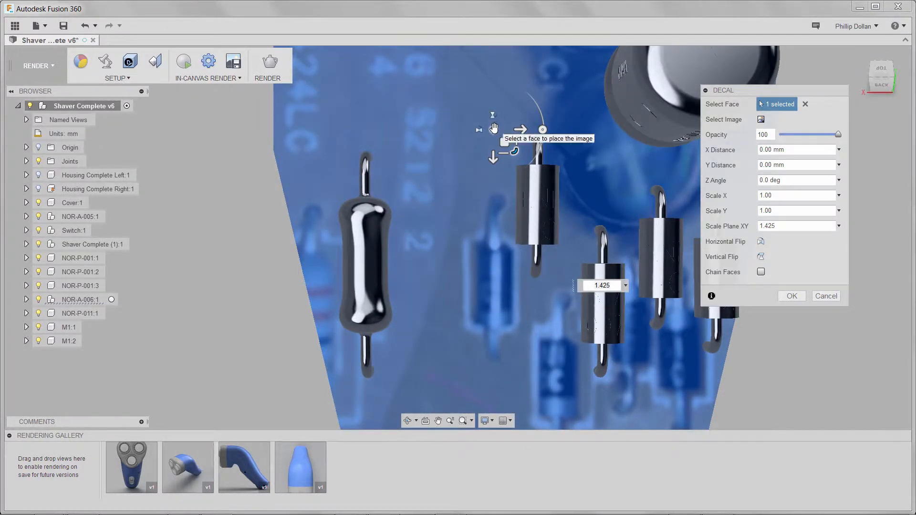
pyautogui.moveTo(493, 130); pyautogui.dragTo(552, 81)
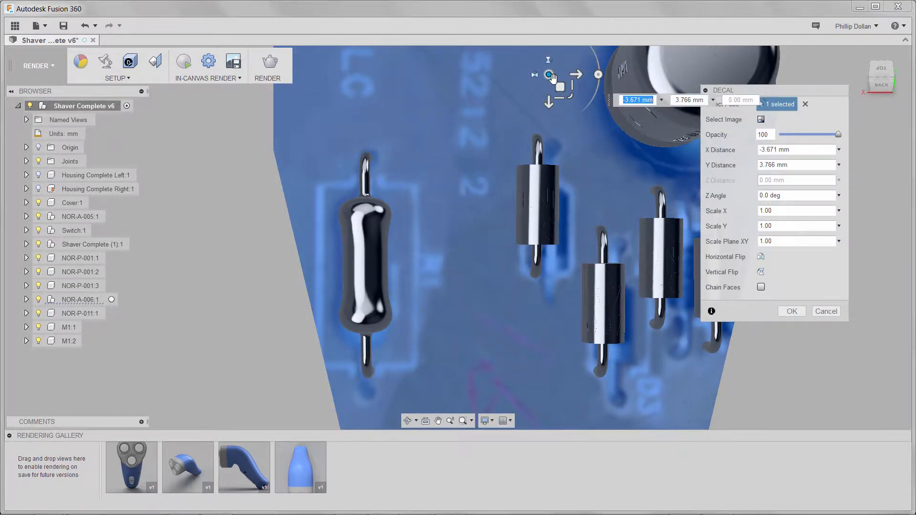
pyautogui.scroll(1, 586, 153)
pyautogui.scroll(3, 583, 150)
pyautogui.moveTo(582, 151); pyautogui.dragTo(499, 133, button='middle')
pyautogui.moveTo(508, 131); pyautogui.dragTo(484, 112)
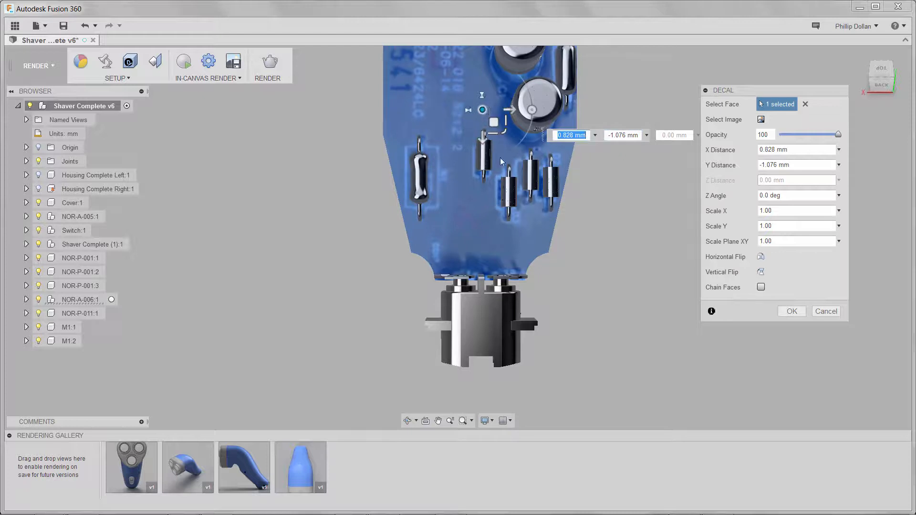
# Step: Apply the chip decal to the board and orbit toward the shaver's back
pyautogui.click(788, 312)
pyautogui.keyDown('shift'); pyautogui.moveTo(648, 268); pyautogui.dragTo(684, 270, button='middle'); pyautogui.keyUp('shift')
pyautogui.keyDown('shift'); pyautogui.moveTo(502, 300); pyautogui.dragTo(476, 354, button='middle'); pyautogui.keyUp('shift')
# Step: Align the view to the back housing face and start a new decal there
pyautogui.click(424, 422)
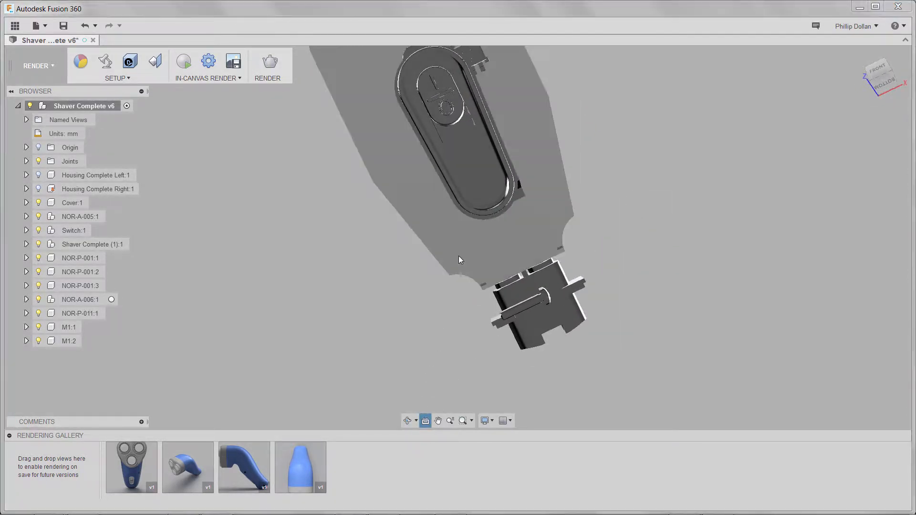
pyautogui.click(462, 247)
pyautogui.moveTo(681, 219); pyautogui.dragTo(643, 324, button='middle')
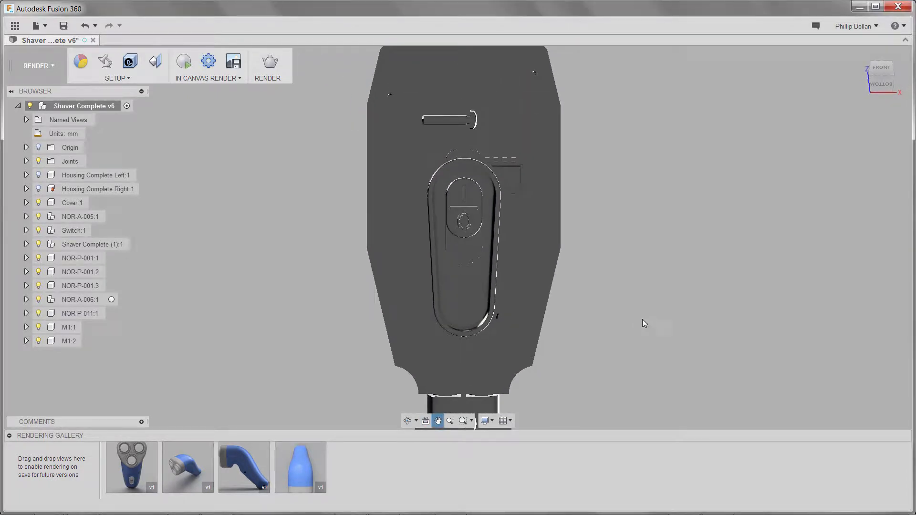
pyautogui.click(116, 77)
pyautogui.click(88, 131)
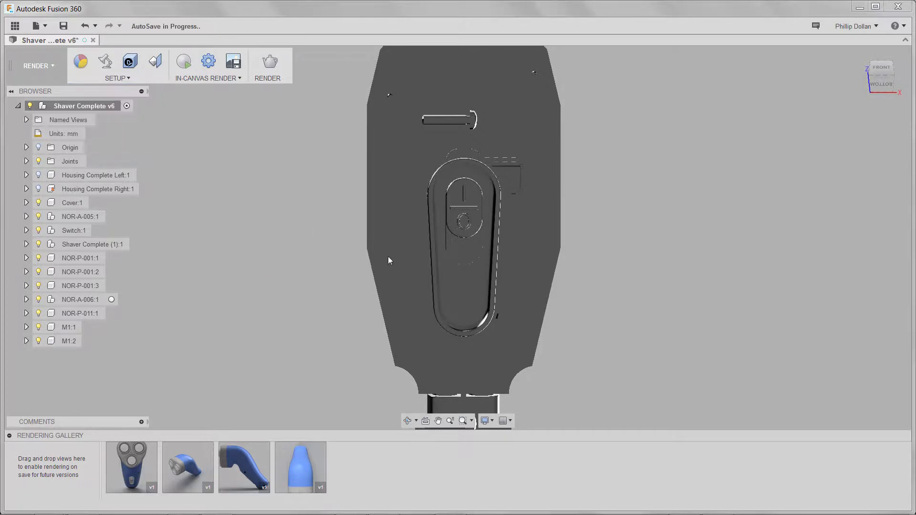
# Step: Place the ChipGreen2medium image as a decal on the selected face
pyautogui.click(541, 270)
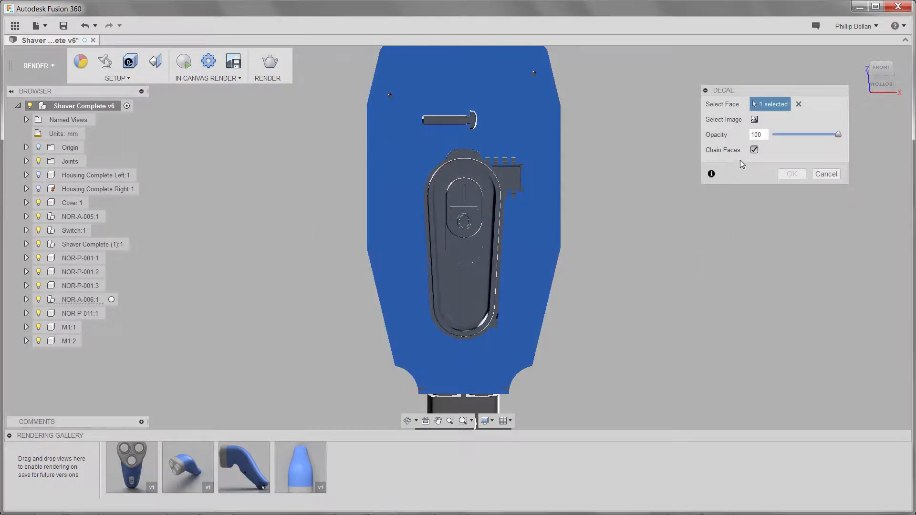
pyautogui.click(754, 119)
pyautogui.click(160, 104)
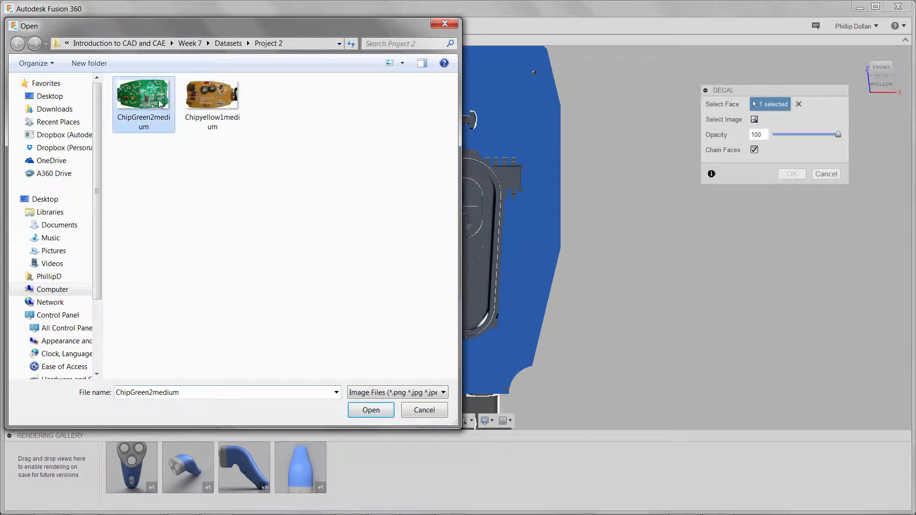
pyautogui.click(361, 414)
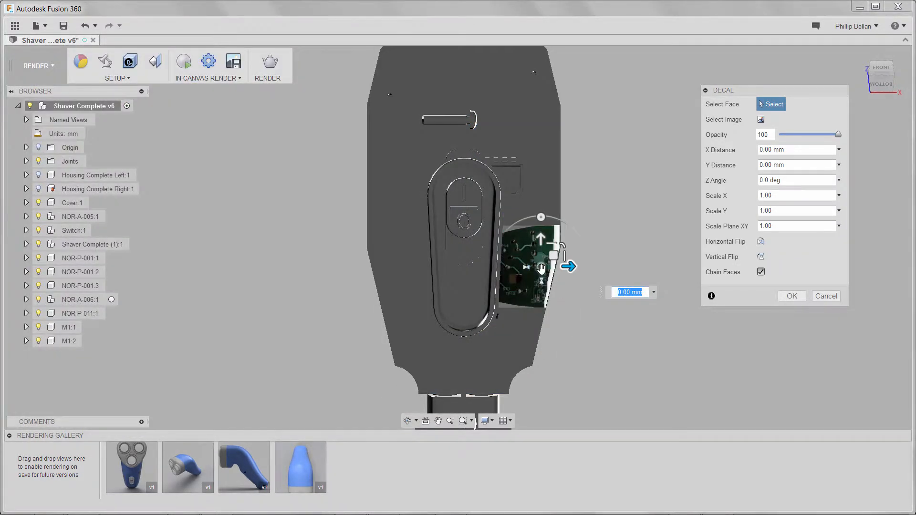
# Step: Rotate the decal, limit it to one face, and offset it 3.009 mm X, -3.278 mm Y
pyautogui.moveTo(541, 268); pyautogui.dragTo(447, 230)
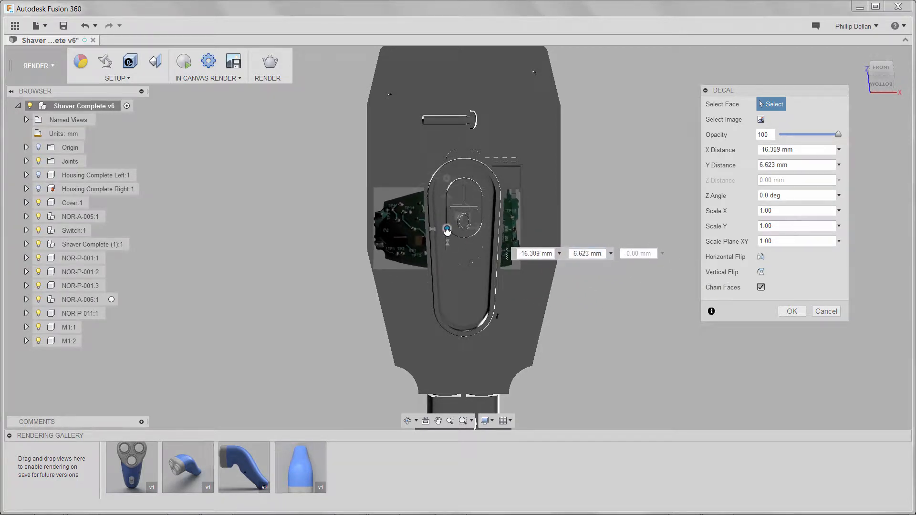
pyautogui.moveTo(446, 178); pyautogui.dragTo(455, 267)
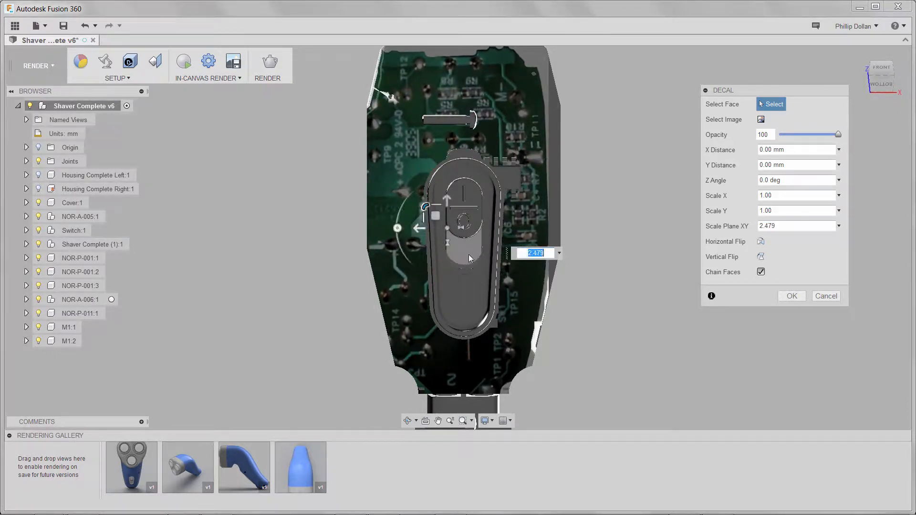
pyautogui.moveTo(449, 232); pyautogui.dragTo(466, 214)
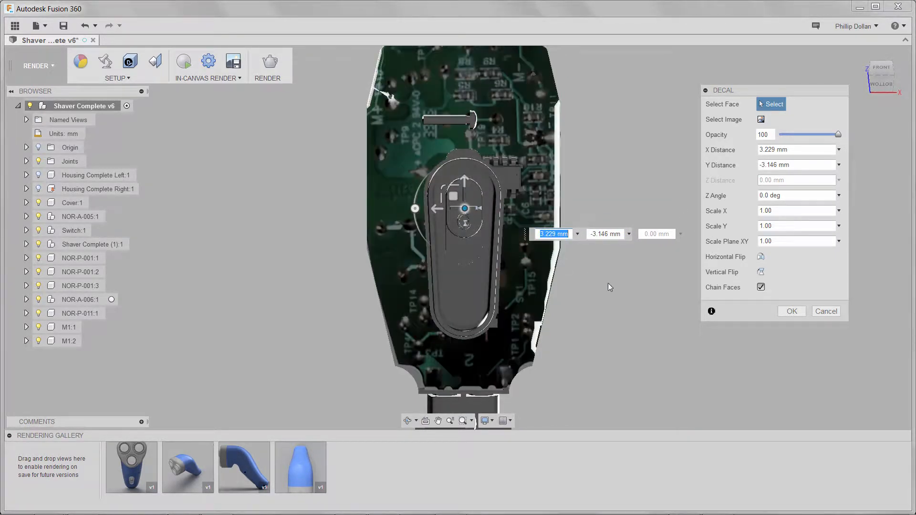
pyautogui.click(760, 287)
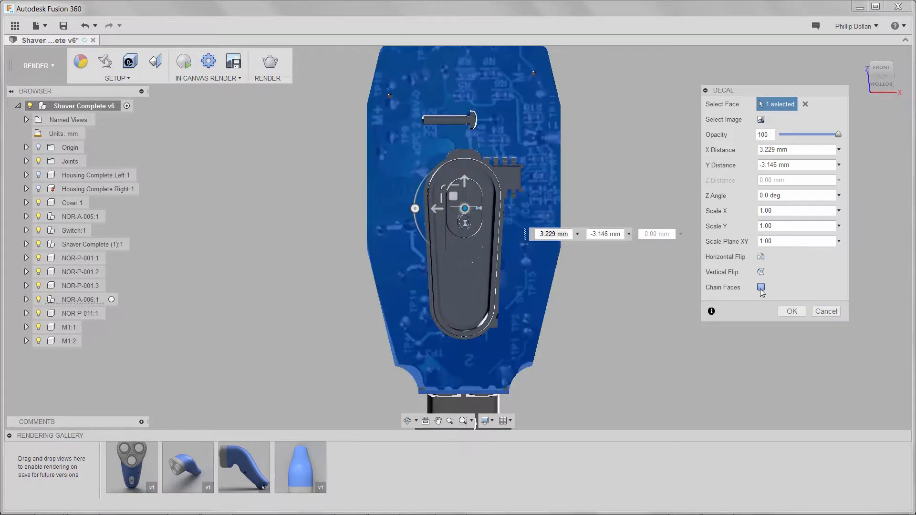
pyautogui.scroll(5, 508, 250)
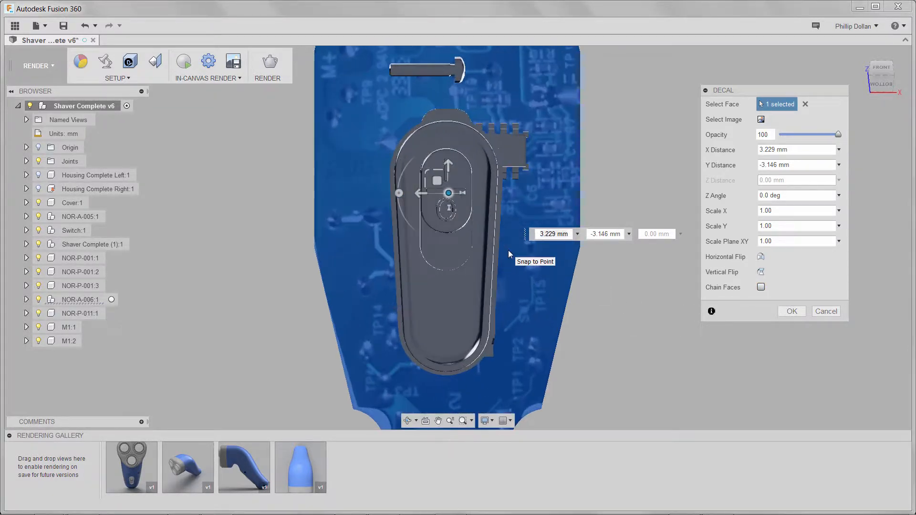
pyautogui.moveTo(508, 250); pyautogui.dragTo(509, 383, button='middle')
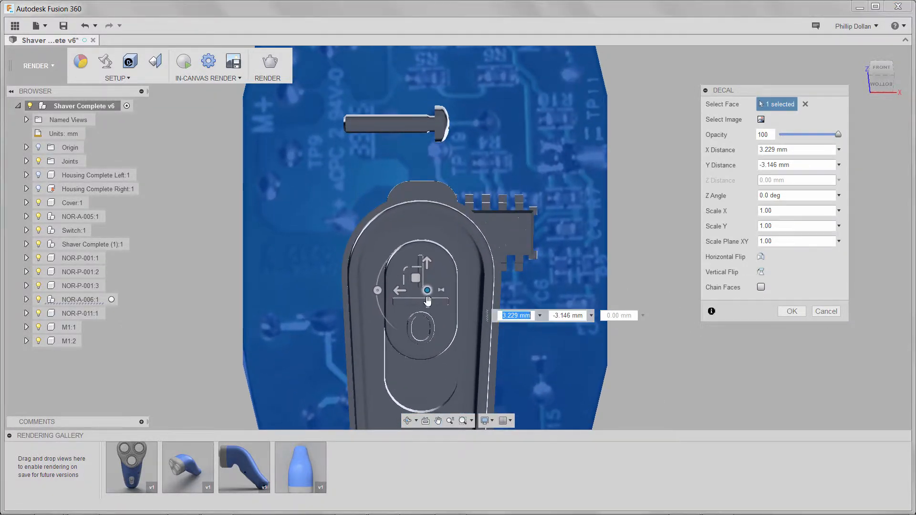
pyautogui.moveTo(427, 293)
pyautogui.mouseDown()
pyautogui.moveTo(420, 296)
pyautogui.moveTo(427, 279)
pyautogui.moveTo(429, 294)
pyautogui.mouseUp()
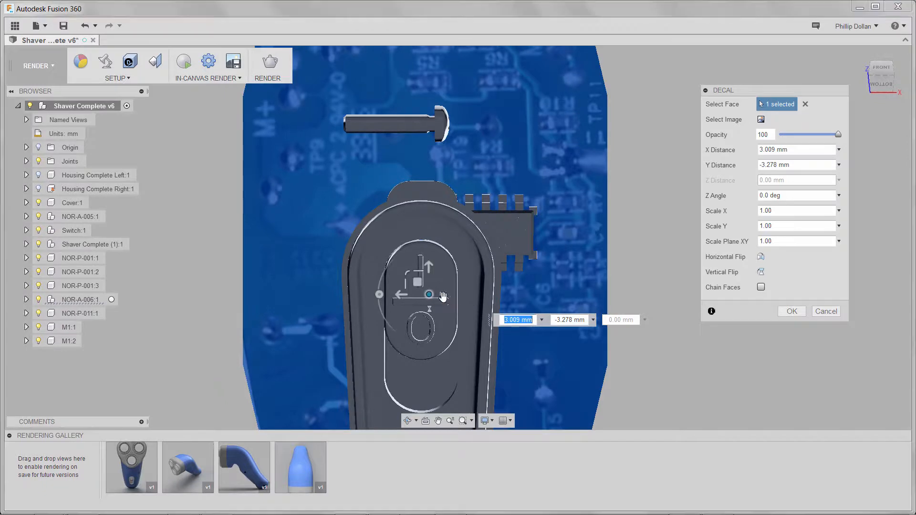
# Step: Apply the green chip decal and return the view to the Home orientation
pyautogui.click(790, 311)
pyautogui.scroll(-4, 688, 332)
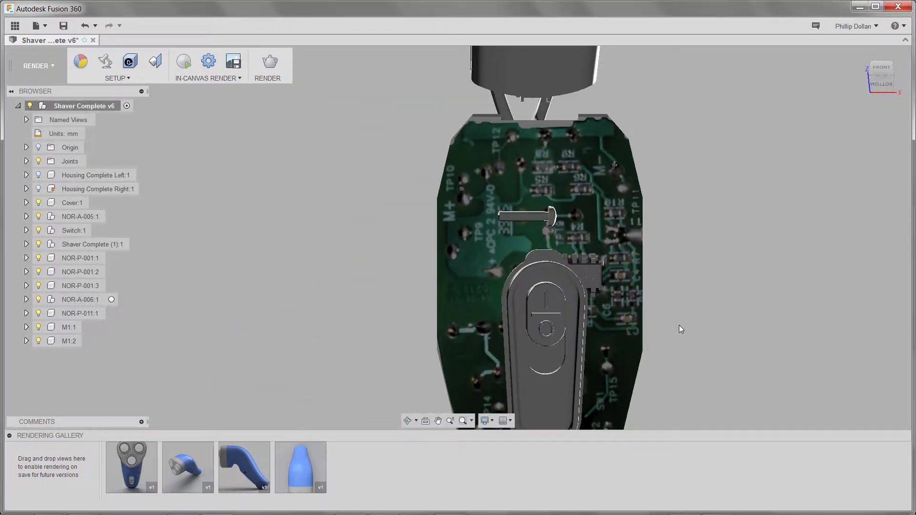
pyautogui.keyDown('shift'); pyautogui.moveTo(679, 325); pyautogui.dragTo(589, 333, button='middle'); pyautogui.keyUp('shift')
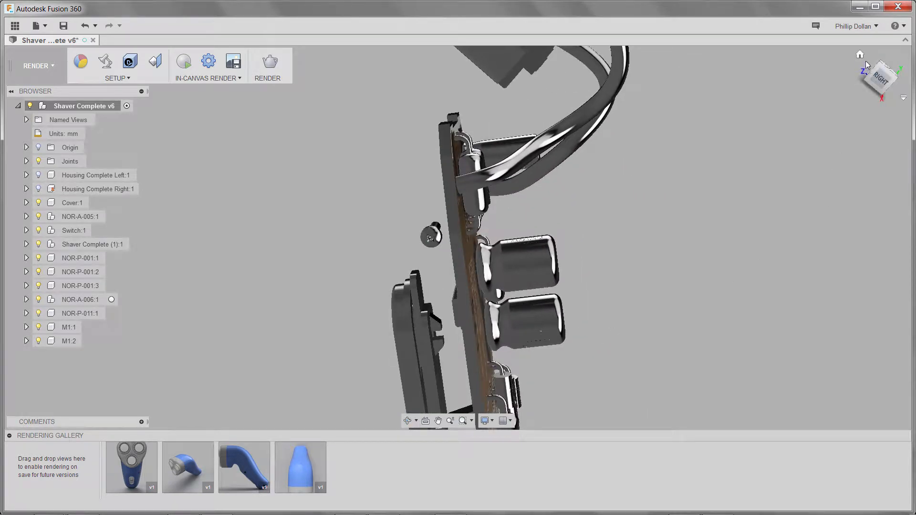
pyautogui.click(860, 55)
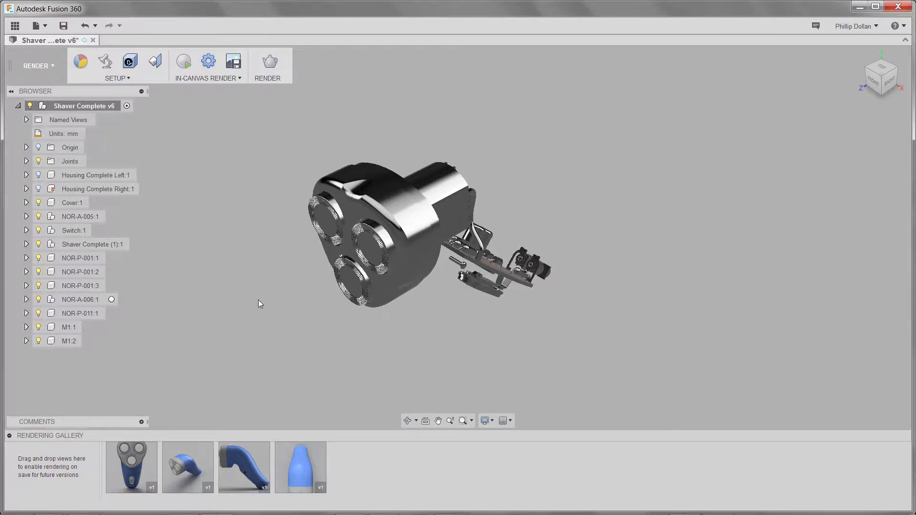
# Step: Show Housing Complete Right:1 and open the Scene Settings dialog
pyautogui.click(39, 190)
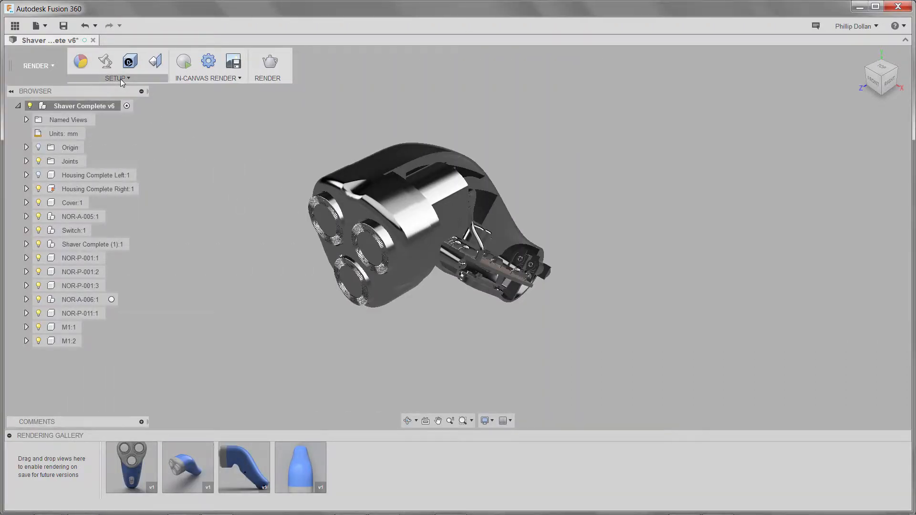
pyautogui.click(123, 82)
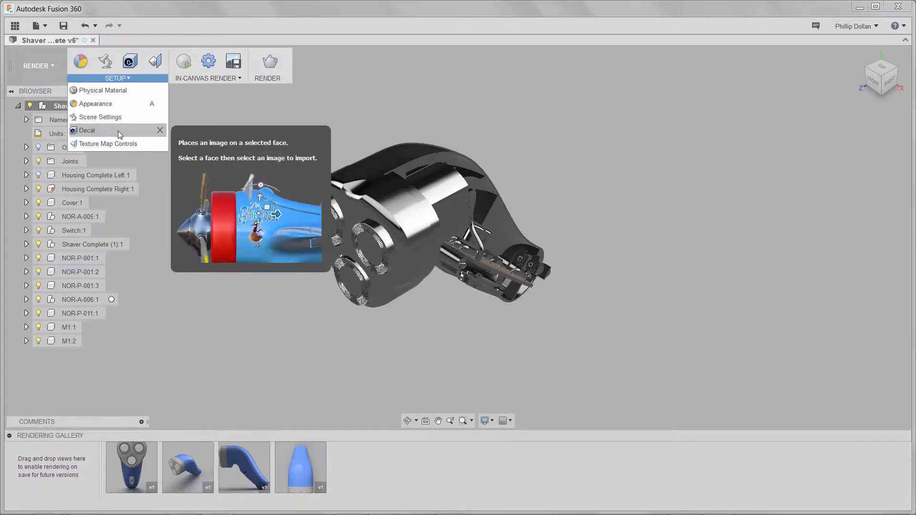
pyautogui.click(108, 68)
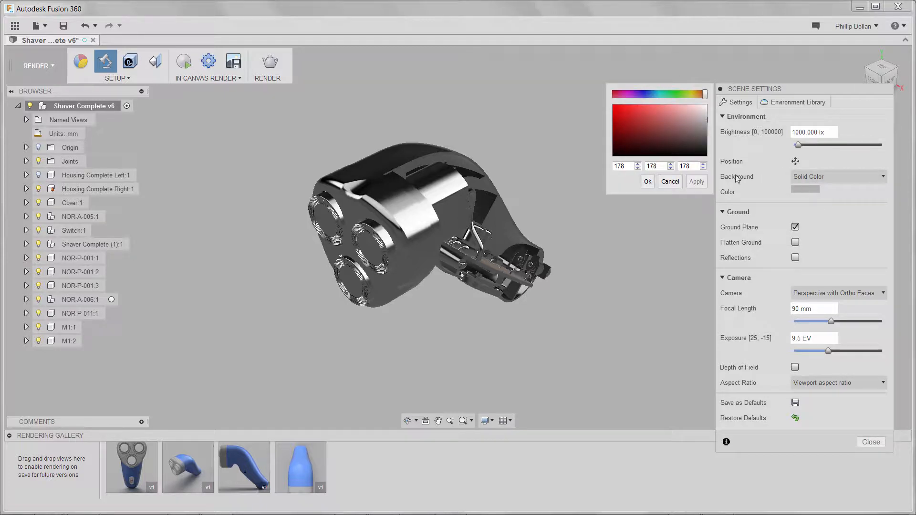
# Step: Set the scene background to solid white (RGB 255, 255, 255) and show the Environment Library
pyautogui.moveTo(706, 120); pyautogui.dragTo(711, 104)
pyautogui.click(647, 182)
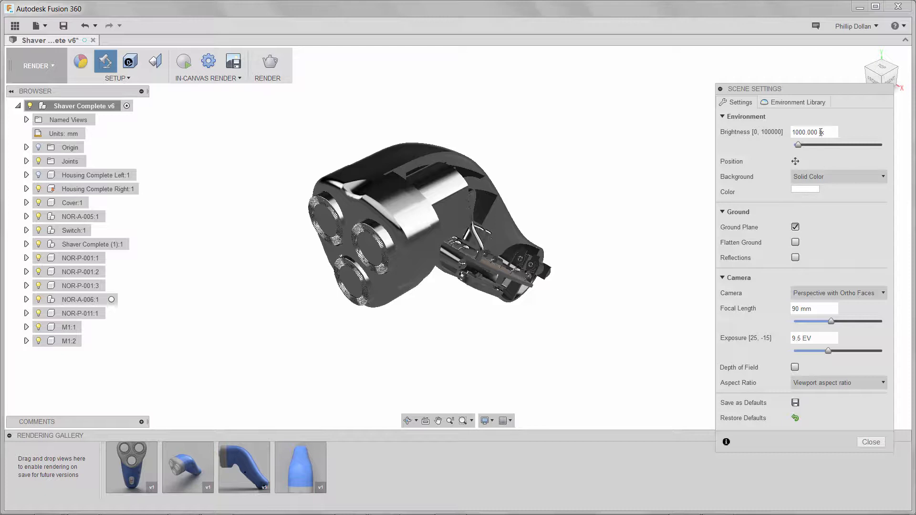
pyautogui.click(797, 102)
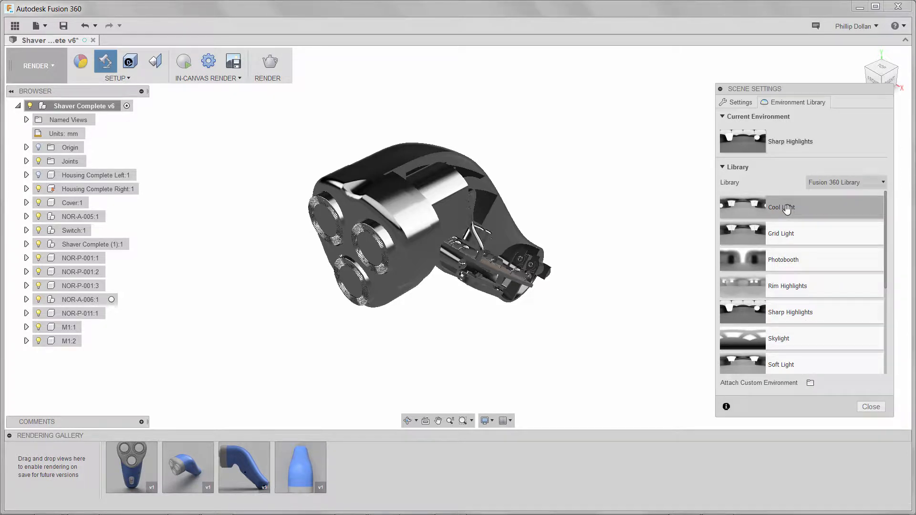
# Step: Apply the Cool Light environment and rotate it to 7.3 deg
pyautogui.moveTo(787, 207); pyautogui.dragTo(601, 185)
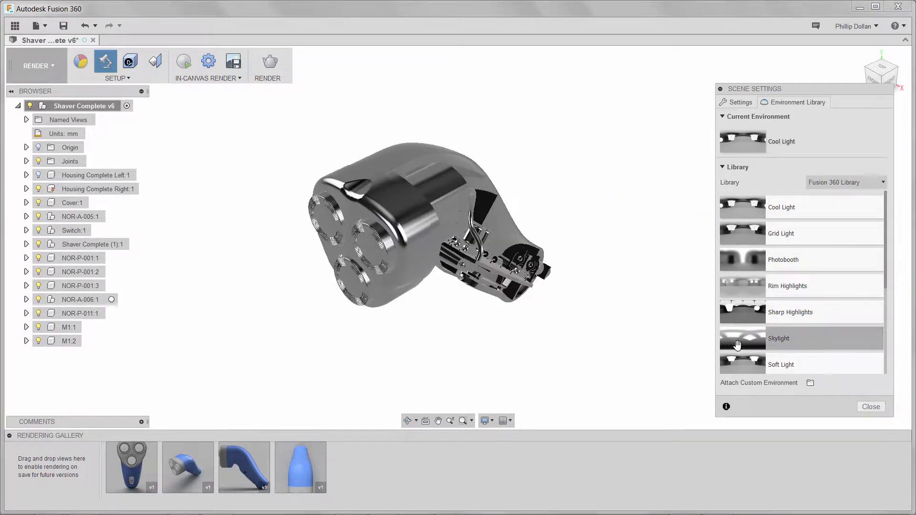
pyautogui.click(741, 103)
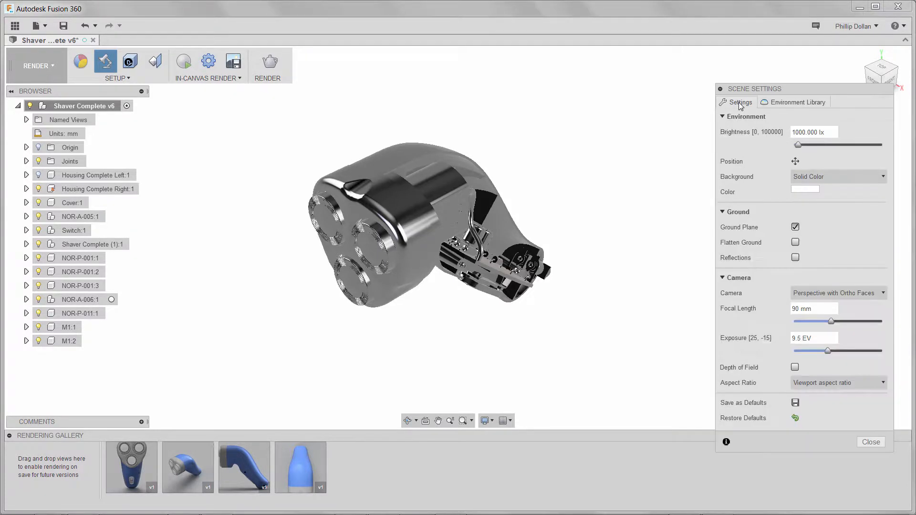
pyautogui.click(795, 162)
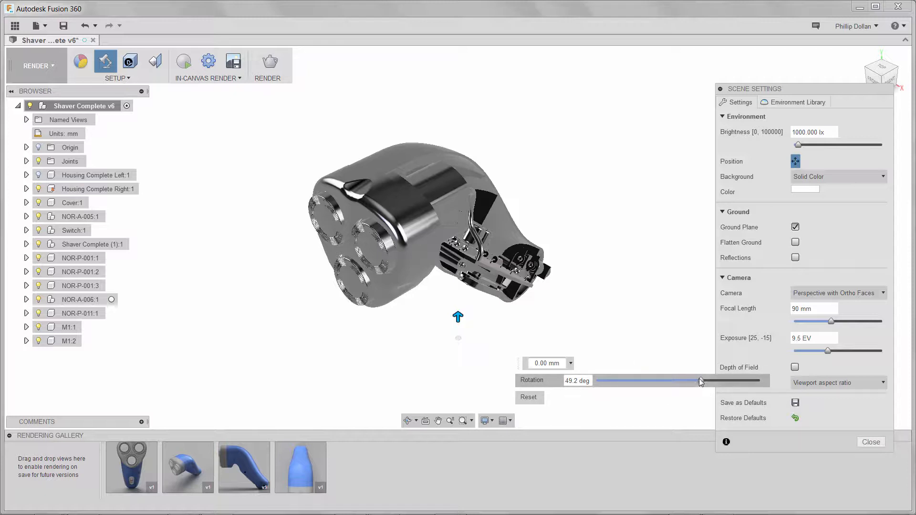
pyautogui.moveTo(700, 381); pyautogui.dragTo(682, 381)
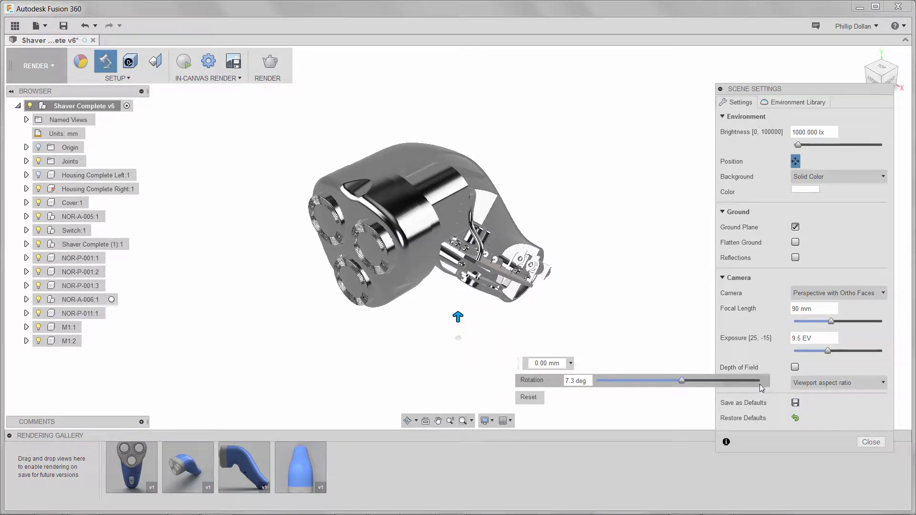
pyautogui.click(795, 161)
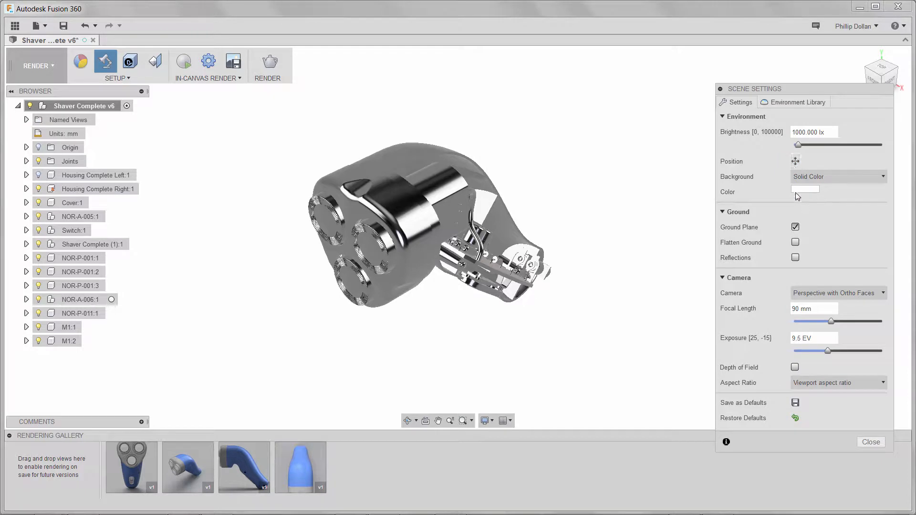
# Step: Disable the ground plane, set camera focal length to 90 mm, and close Scene Settings
pyautogui.click(795, 228)
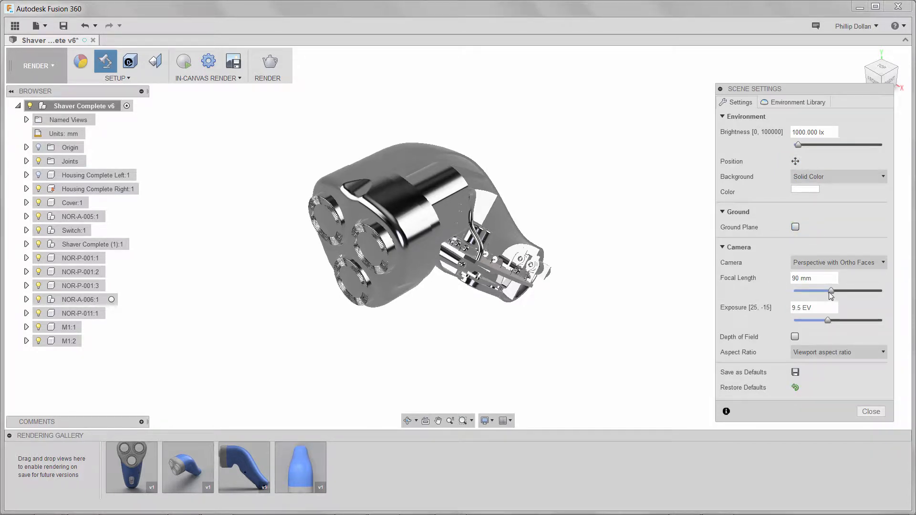
pyautogui.moveTo(830, 291); pyautogui.dragTo(776, 280)
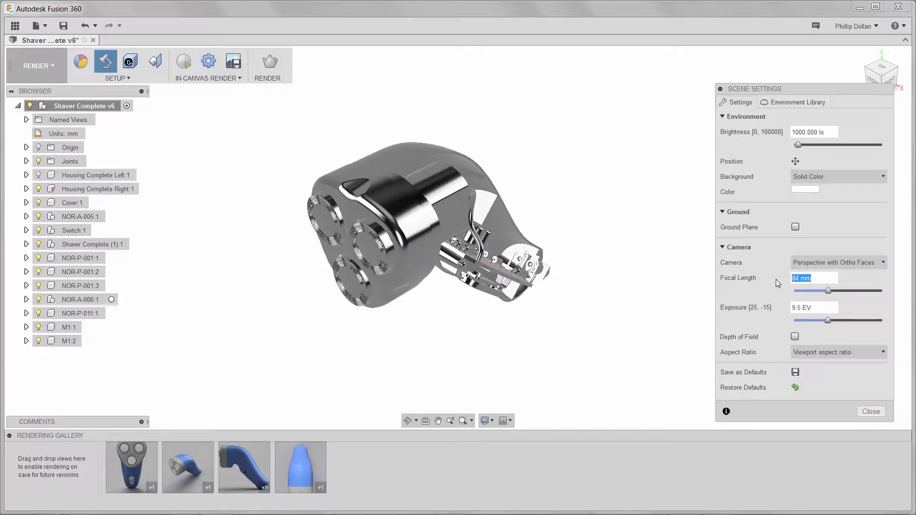
pyautogui.write('90')
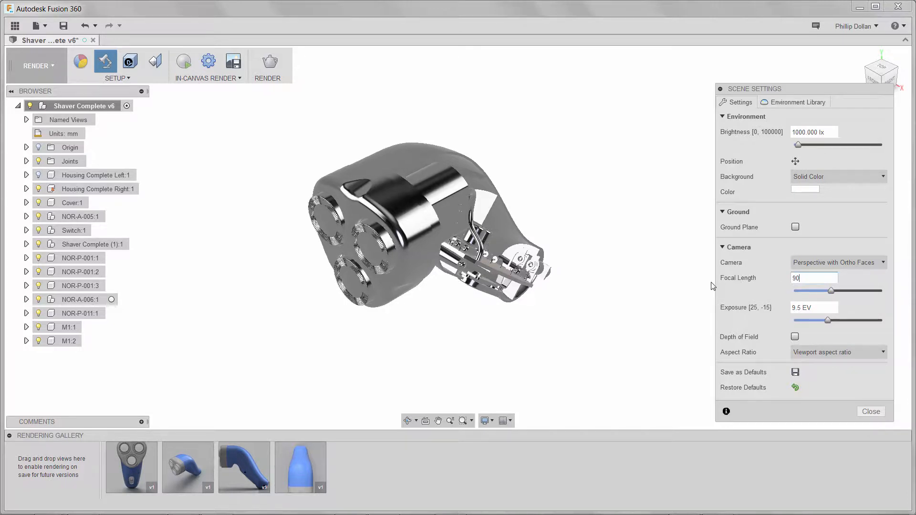
pyautogui.click(863, 412)
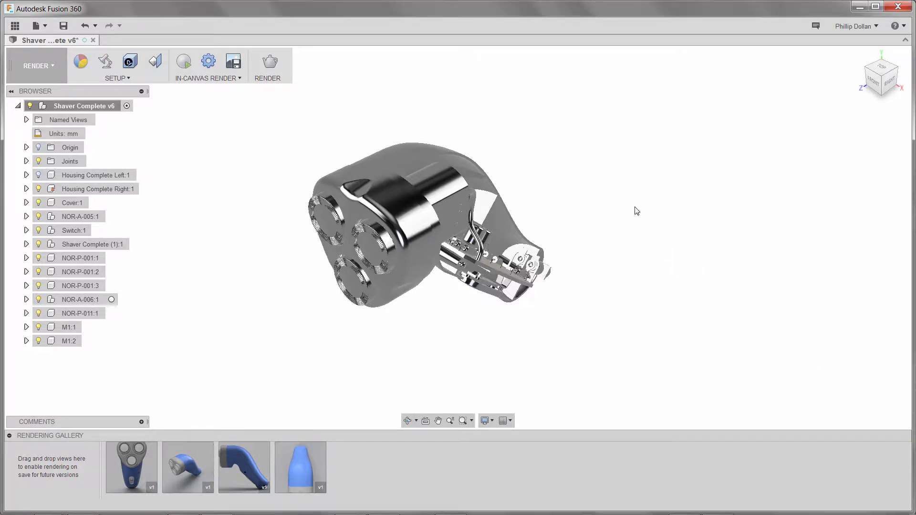
# Step: Apply Plastic > Transparent > Polycarbonate (Clear) to the cover over the cutter heads
pyautogui.rightClick(637, 183)
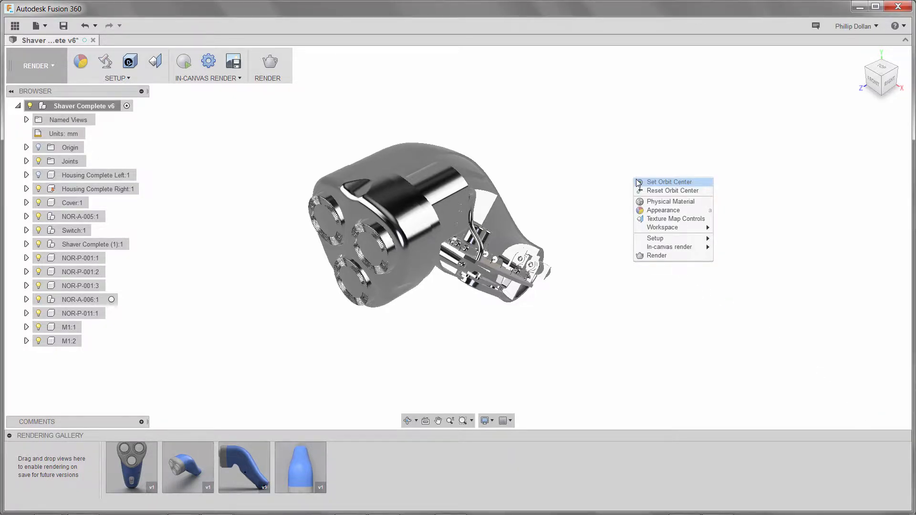
pyautogui.click(652, 211)
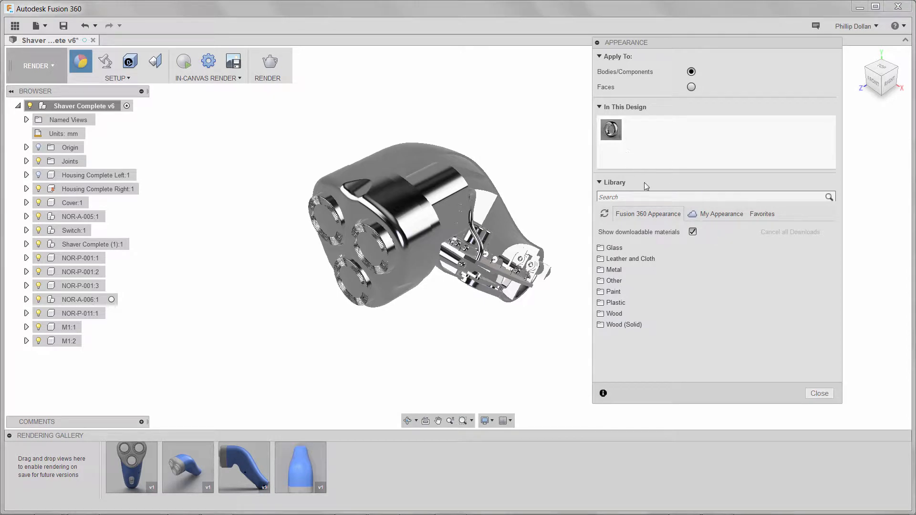
pyautogui.click(616, 302)
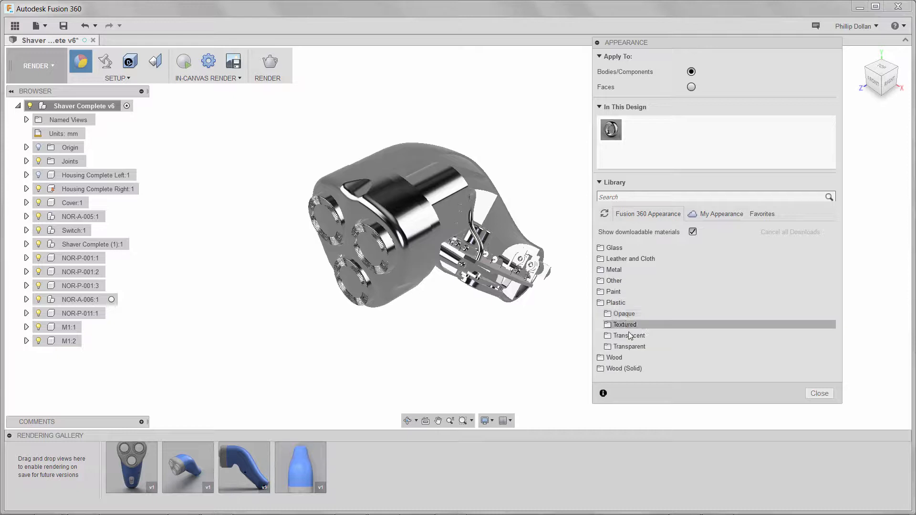
pyautogui.click(628, 346)
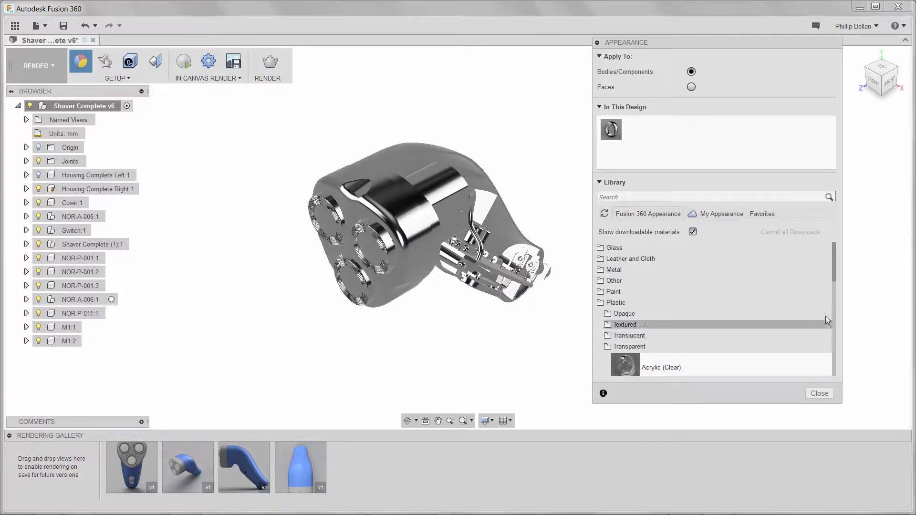
pyautogui.moveTo(833, 262); pyautogui.dragTo(829, 345)
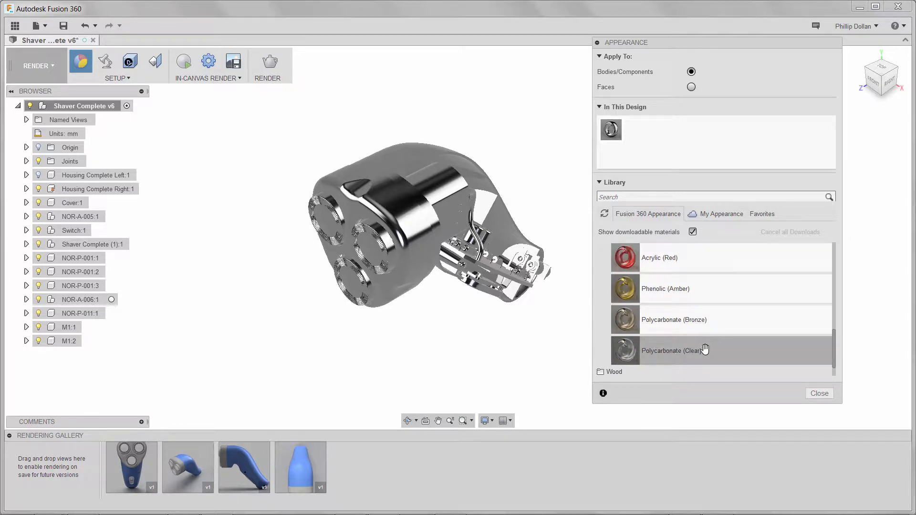
pyautogui.moveTo(703, 349); pyautogui.dragTo(409, 255)
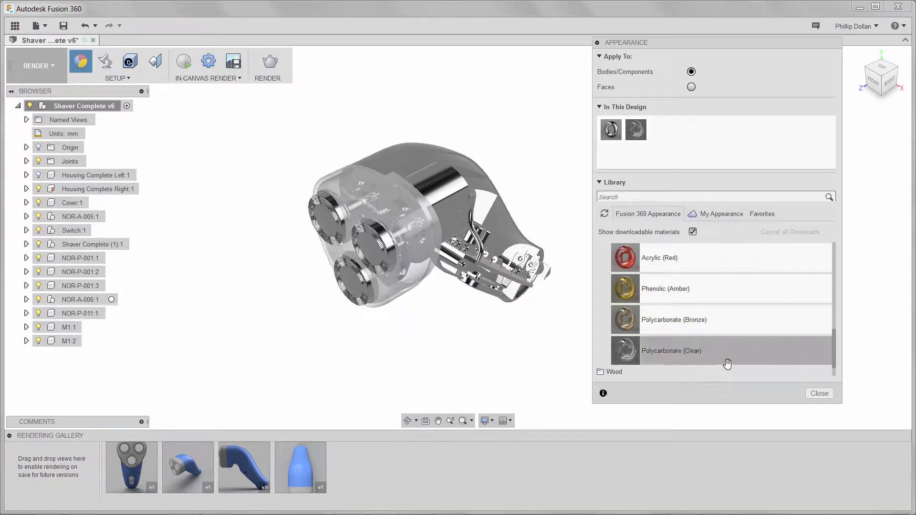
pyautogui.moveTo(833, 340); pyautogui.dragTo(839, 295)
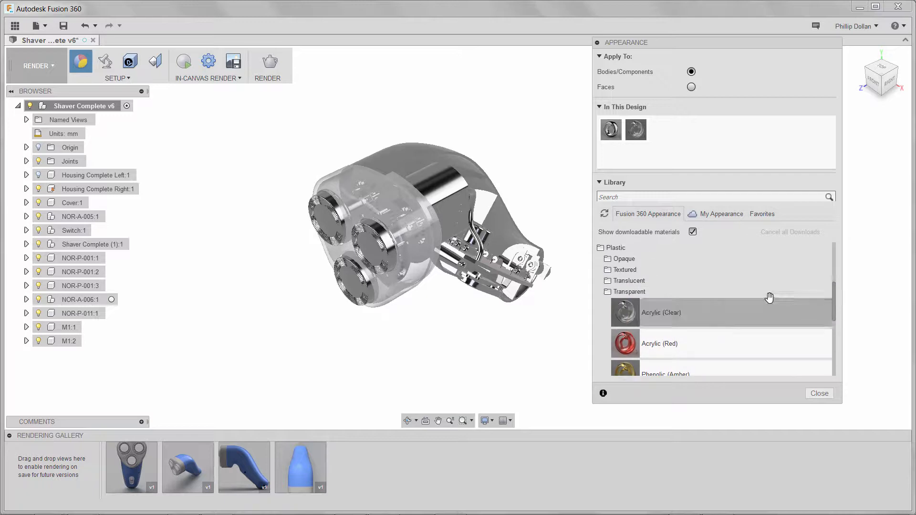
# Step: Apply Stainless Steel - Polished from the Metal > Stainless library to all three cutter heads
pyautogui.click(620, 292)
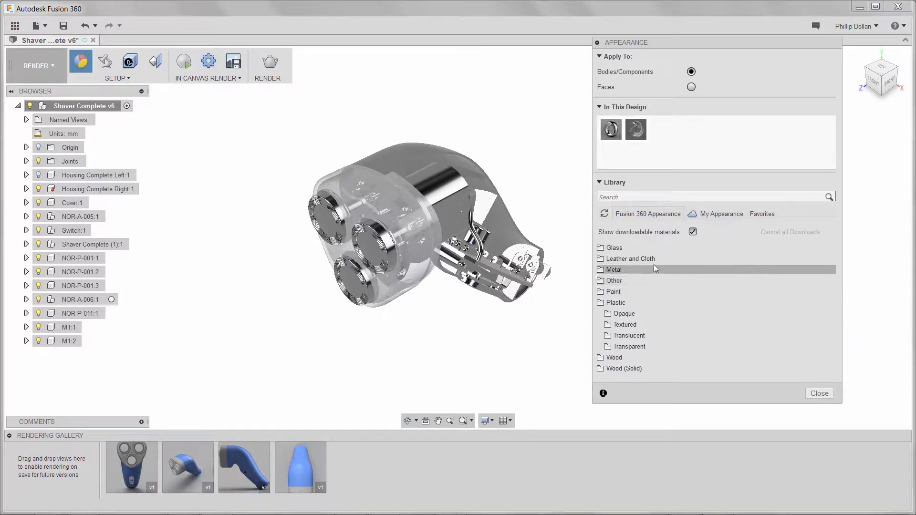
pyautogui.click(616, 269)
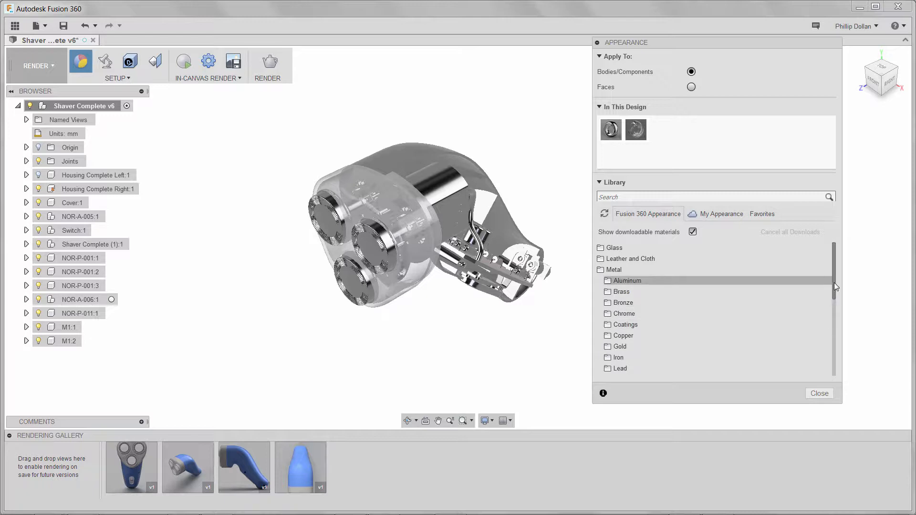
pyautogui.moveTo(833, 282); pyautogui.dragTo(836, 344)
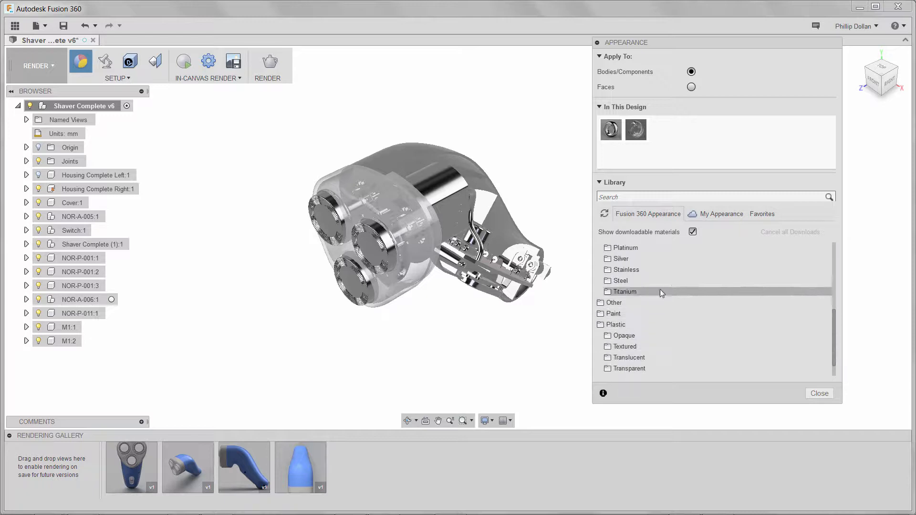
pyautogui.click(625, 270)
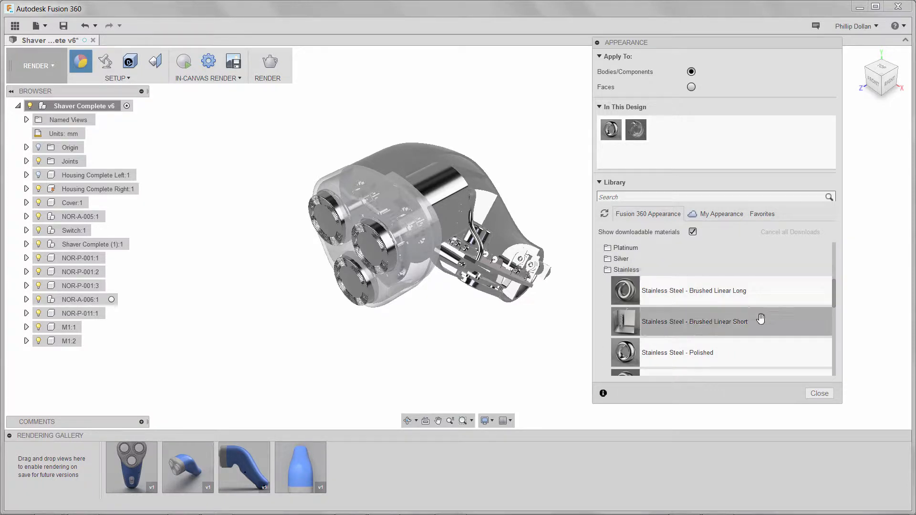
pyautogui.moveTo(833, 289); pyautogui.dragTo(834, 298)
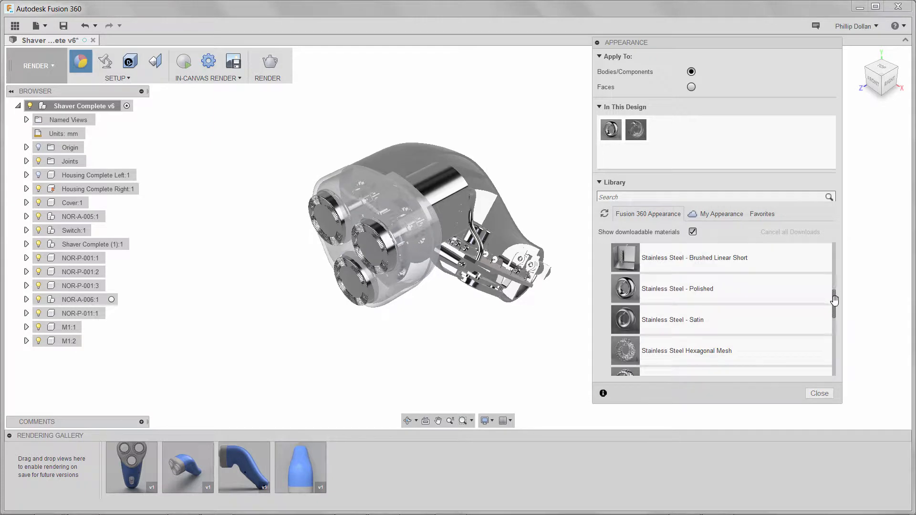
pyautogui.moveTo(698, 289); pyautogui.dragTo(368, 296)
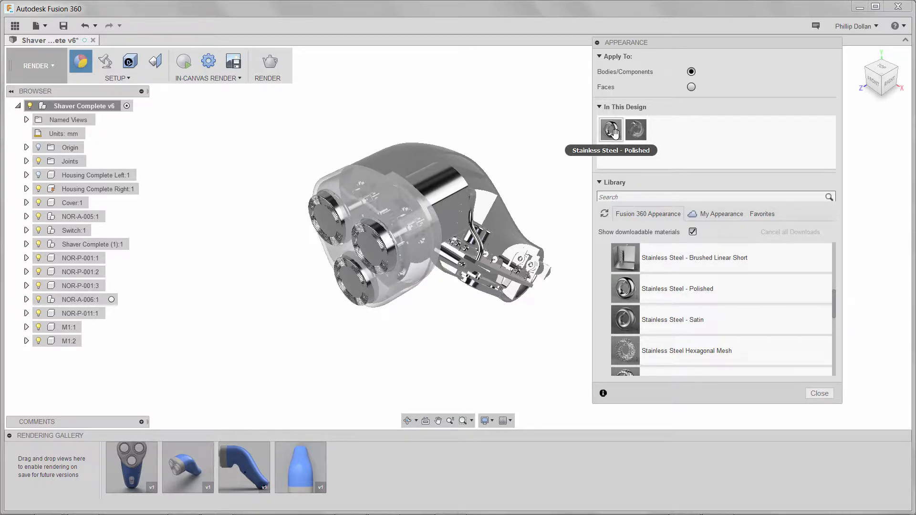
pyautogui.moveTo(611, 129); pyautogui.dragTo(387, 255)
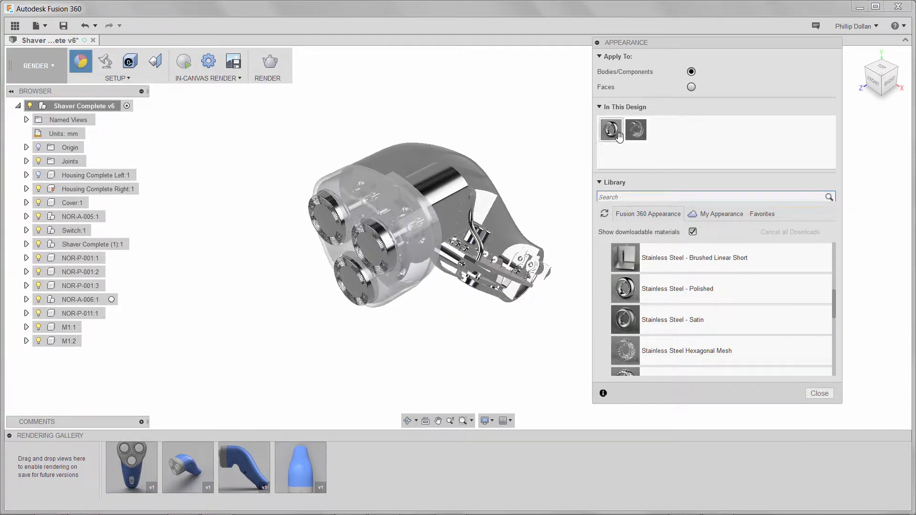
pyautogui.moveTo(612, 131); pyautogui.dragTo(326, 205)
pyautogui.moveTo(835, 308); pyautogui.dragTo(835, 286)
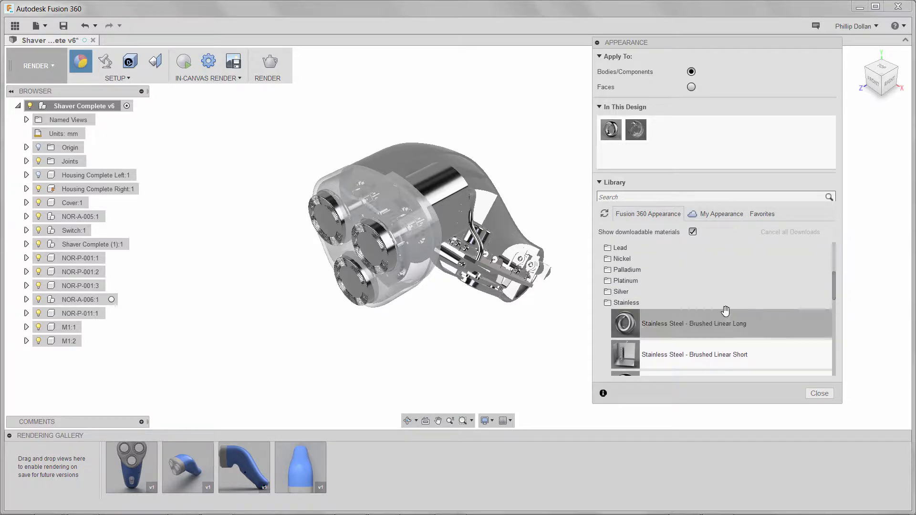
# Step: Apply Plastic - Glossy (Red) from Plastic > Opaque to the housing, then view the right side
pyautogui.click(626, 305)
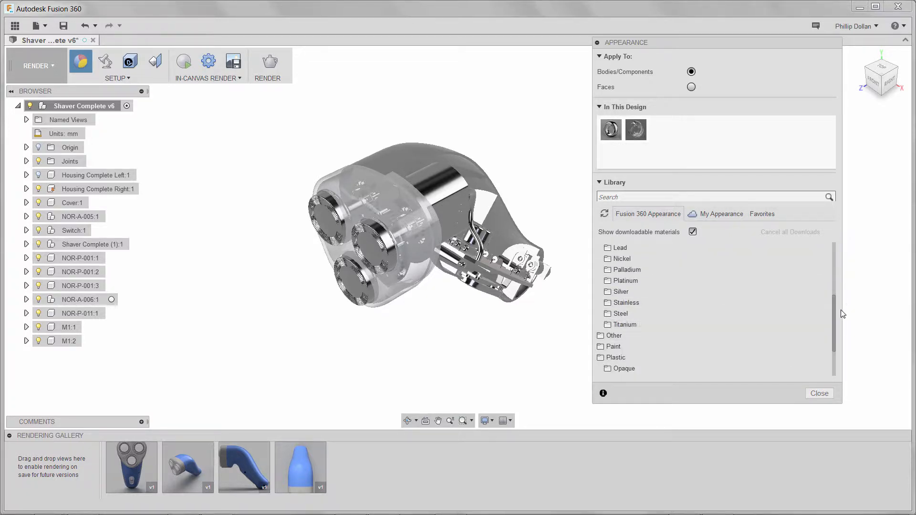
pyautogui.moveTo(835, 315); pyautogui.dragTo(834, 346)
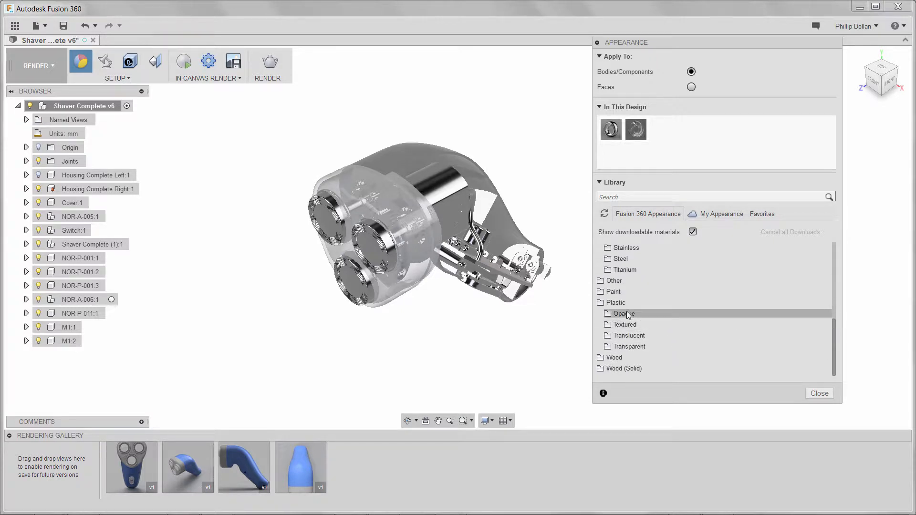
pyautogui.click(608, 313)
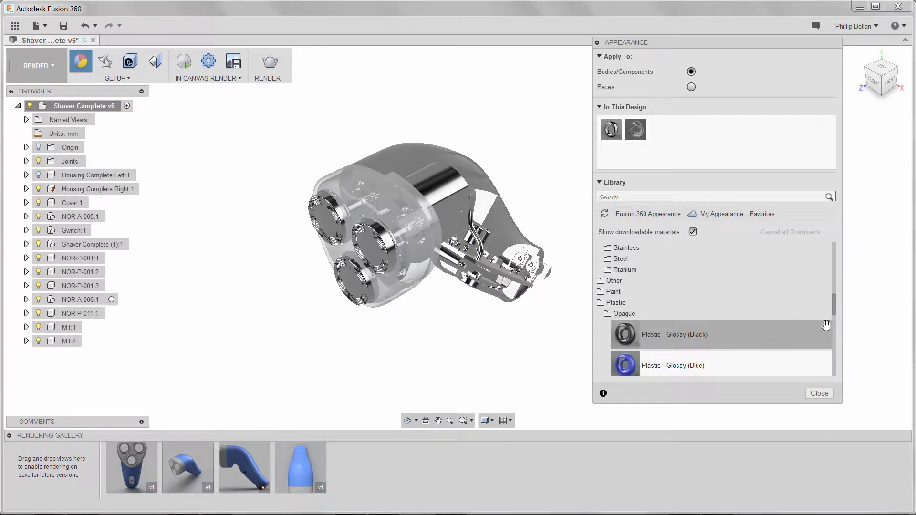
pyautogui.moveTo(835, 305); pyautogui.dragTo(840, 335)
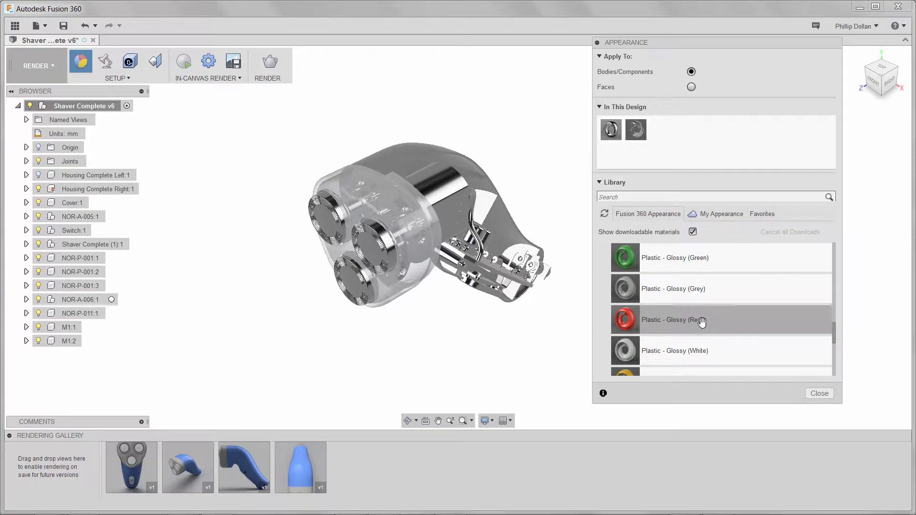
pyautogui.moveTo(697, 321); pyautogui.dragTo(431, 146)
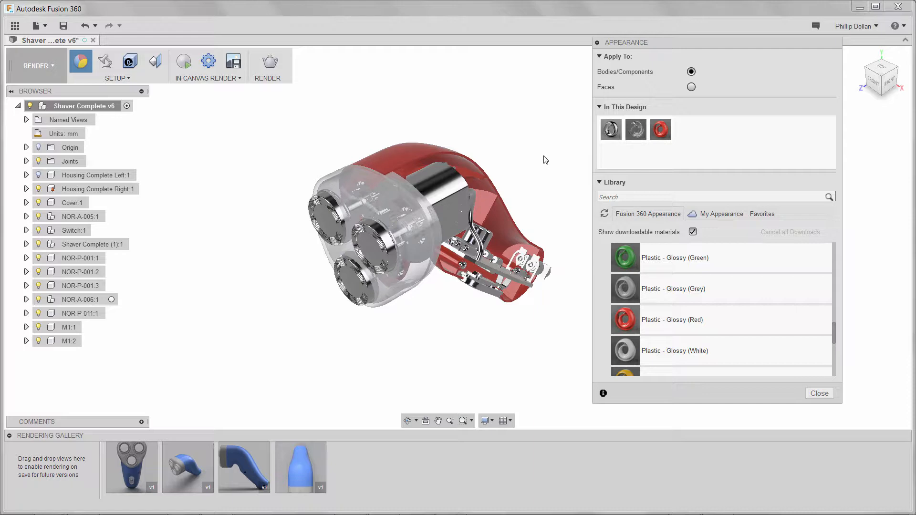
pyautogui.keyDown('shift'); pyautogui.moveTo(517, 314); pyautogui.dragTo(425, 272, button='middle'); pyautogui.keyUp('shift')
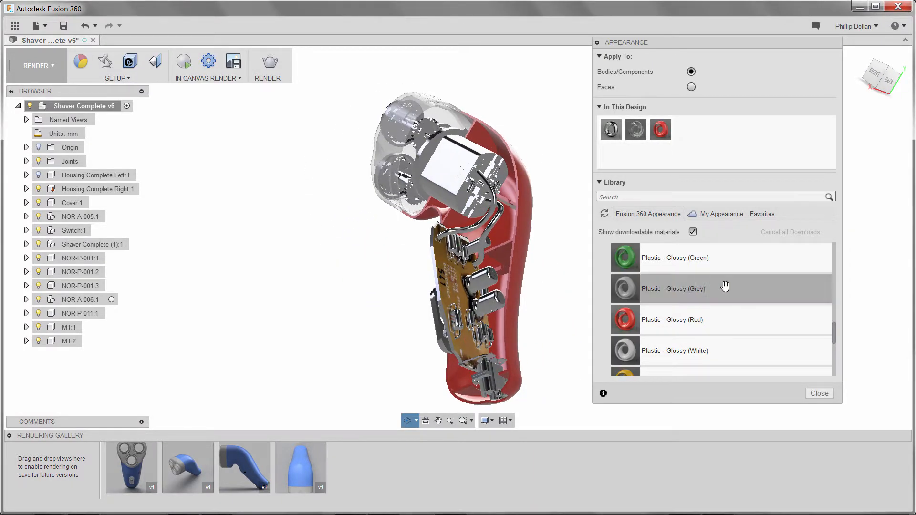
# Step: Give the two internal wires Plastic - Glossy (Black) and Plastic - Glossy (Blue)
pyautogui.scroll(2, 834, 324)
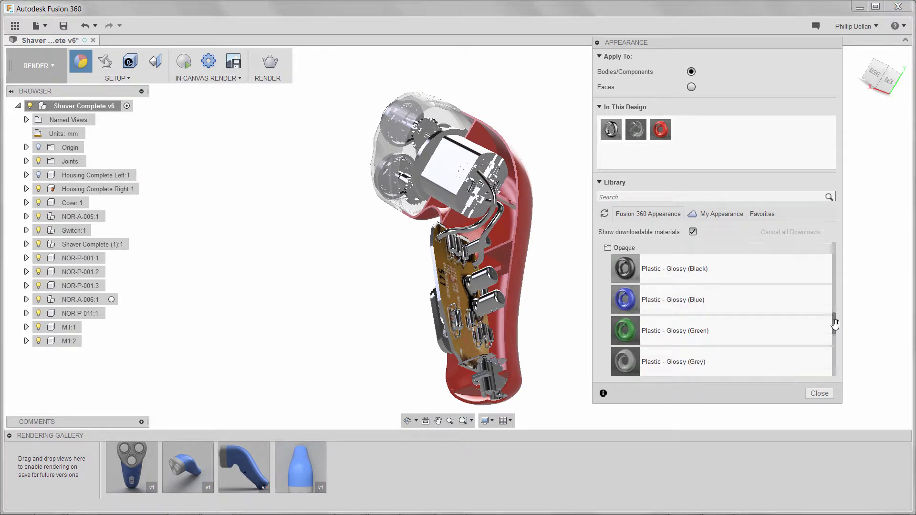
pyautogui.moveTo(677, 270); pyautogui.dragTo(495, 222)
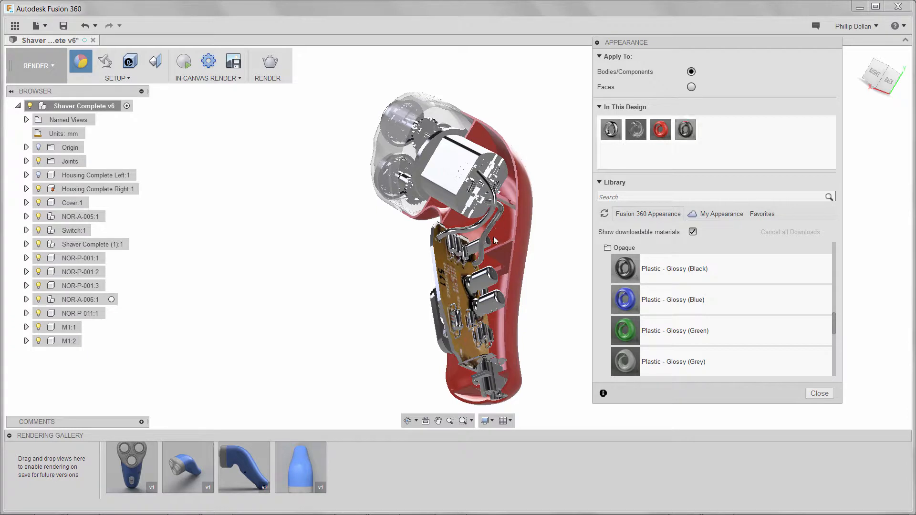
pyautogui.moveTo(675, 303); pyautogui.dragTo(478, 227)
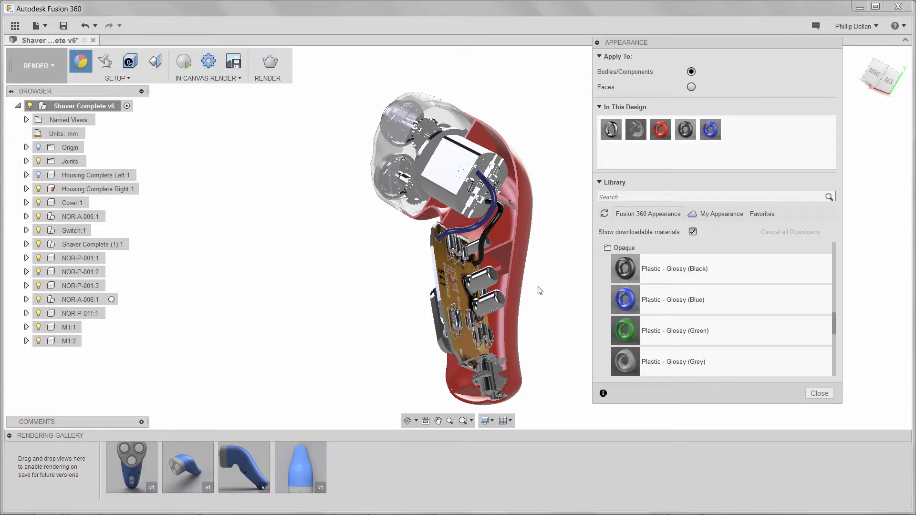
# Step: Give the switch Plastic - Textured - Regular, then close the appearance settings
pyautogui.keyDown('shift'); pyautogui.moveTo(539, 306); pyautogui.dragTo(580, 233, button='middle'); pyautogui.keyUp('shift')
pyautogui.scroll(6, 488, 238)
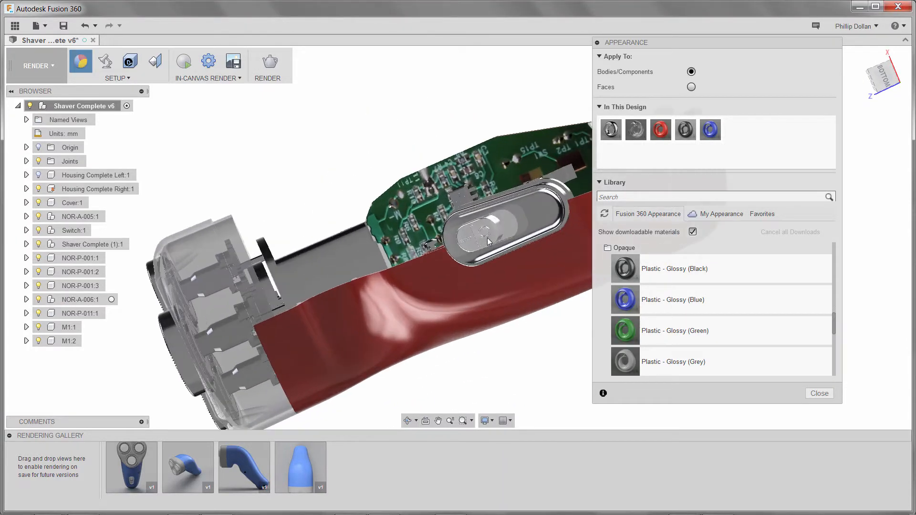
pyautogui.scroll(3, 487, 237)
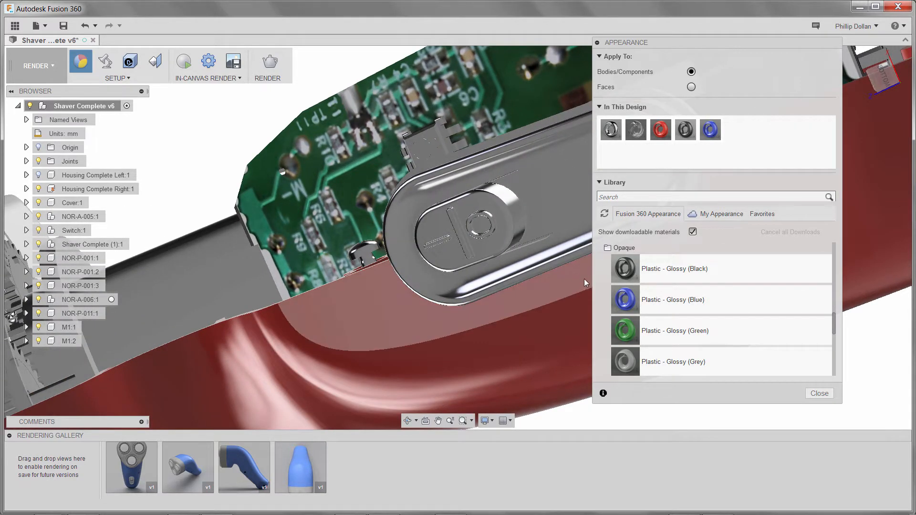
pyautogui.moveTo(833, 321); pyautogui.dragTo(837, 309)
pyautogui.click(633, 315)
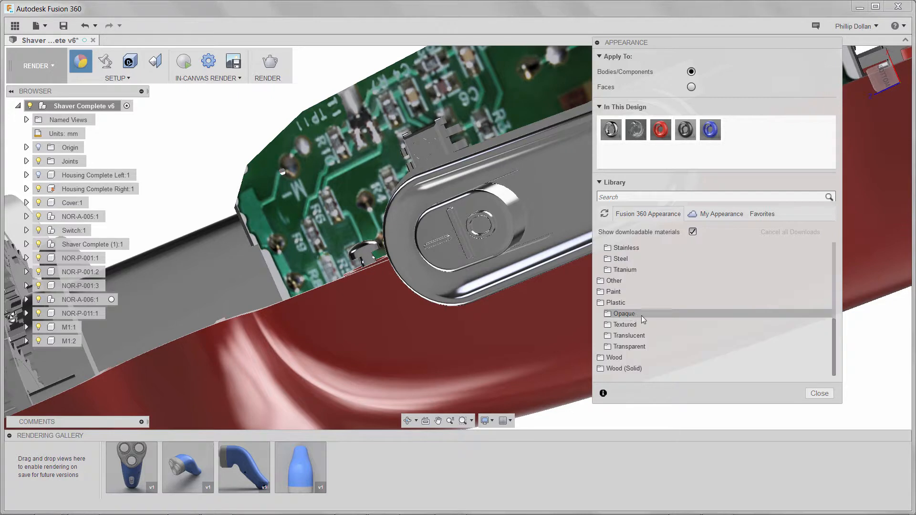
pyautogui.click(633, 325)
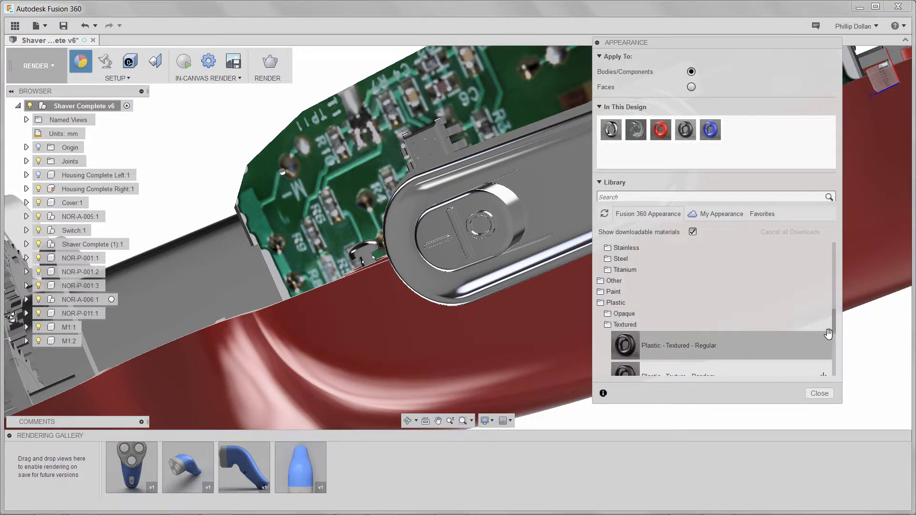
pyautogui.moveTo(834, 326); pyautogui.dragTo(835, 338)
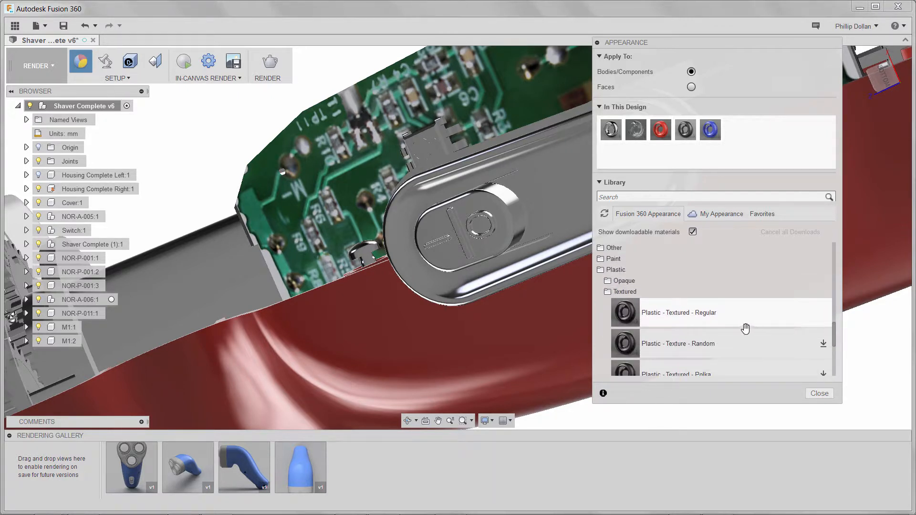
pyautogui.moveTo(710, 319); pyautogui.dragTo(496, 223)
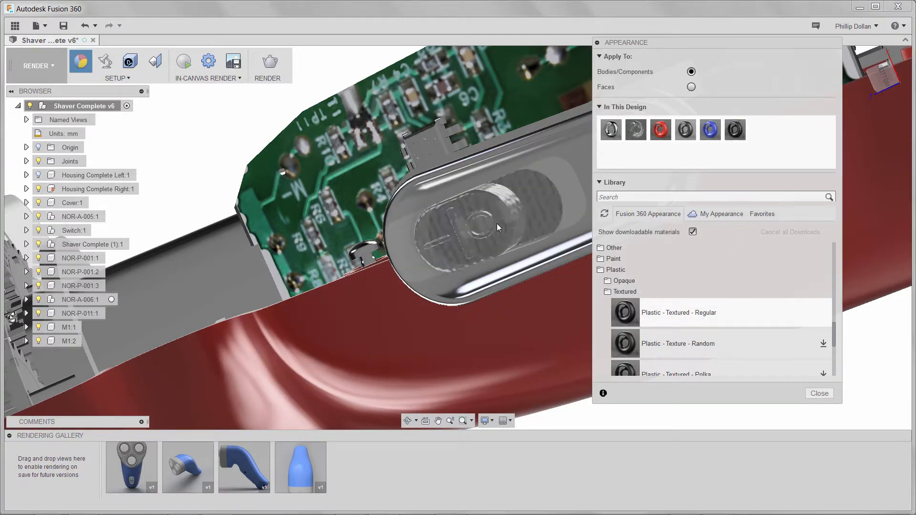
pyautogui.moveTo(552, 244)
pyautogui.keyDown('shift'); pyautogui.mouseDown(button='middle')
pyautogui.moveTo(557, 230)
pyautogui.moveTo(547, 253)
pyautogui.mouseUp(button='middle'); pyautogui.keyUp('shift')
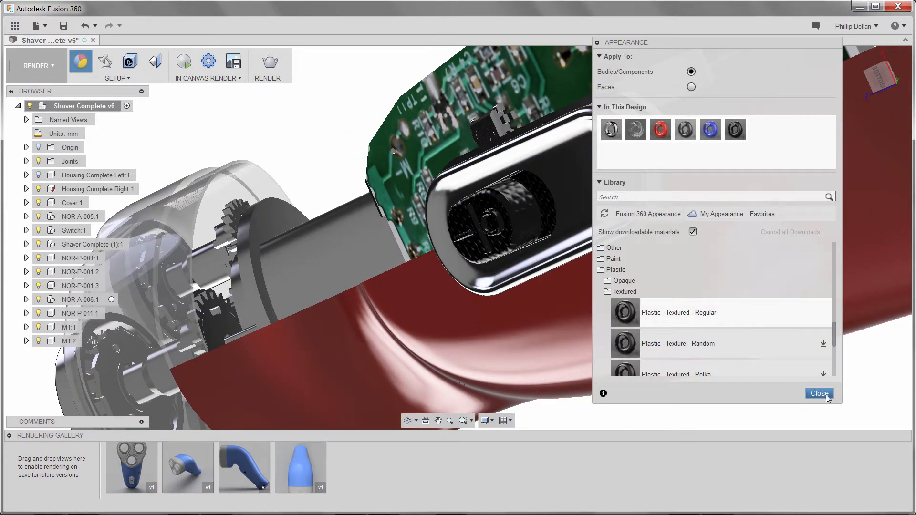
pyautogui.click(819, 392)
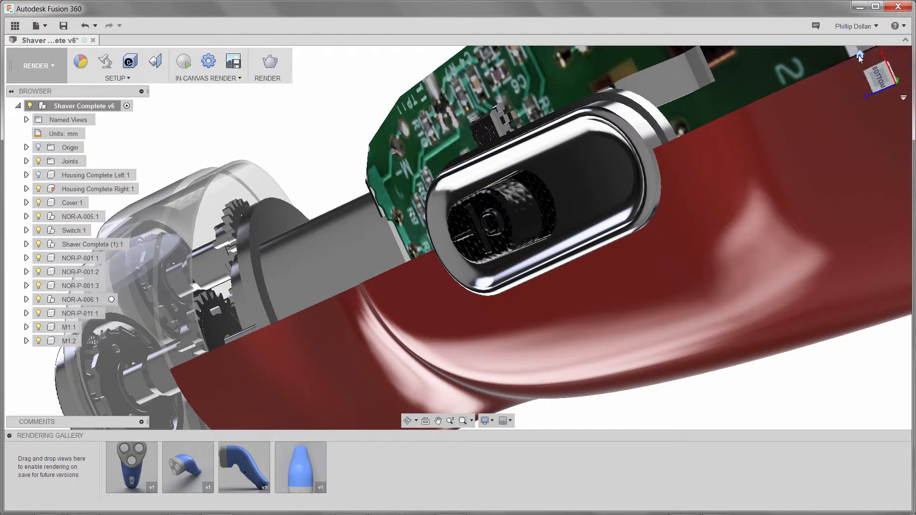
pyautogui.click(859, 56)
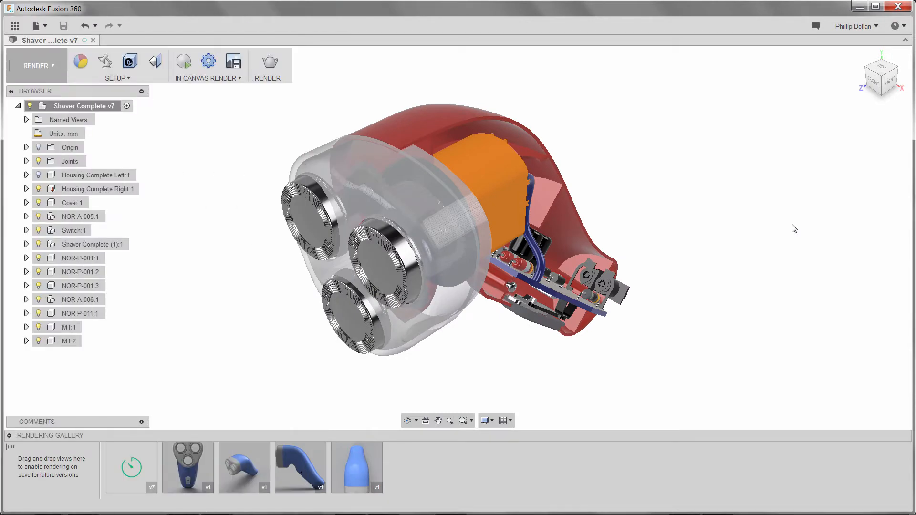
pyautogui.keyDown('shift'); pyautogui.moveTo(791, 227); pyautogui.dragTo(745, 206, button='middle'); pyautogui.keyUp('shift')
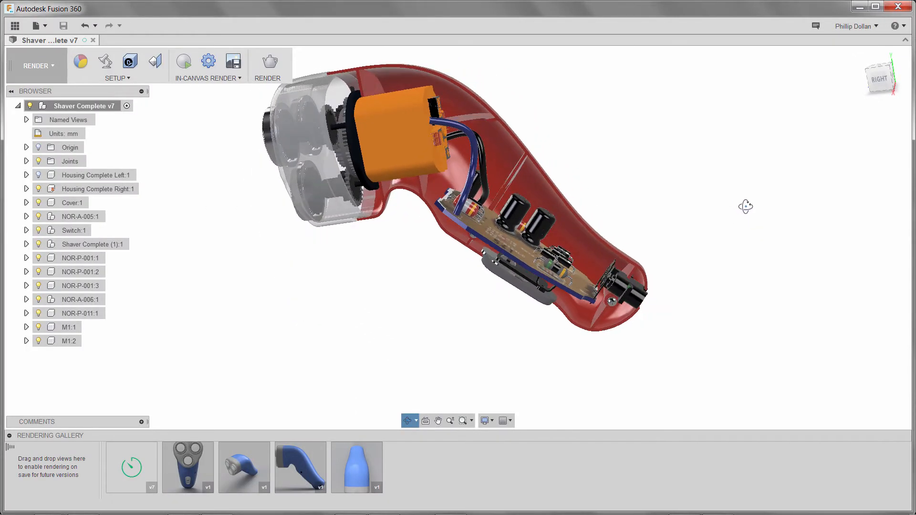
pyautogui.scroll(3, 668, 223)
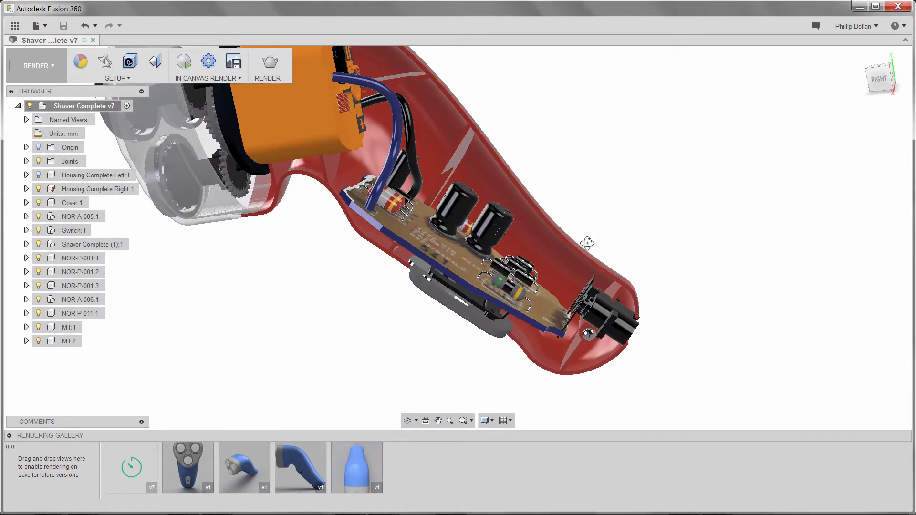
pyautogui.keyDown('shift'); pyautogui.moveTo(587, 243); pyautogui.dragTo(530, 277, button='middle'); pyautogui.keyUp('shift')
pyautogui.scroll(3, 520, 282)
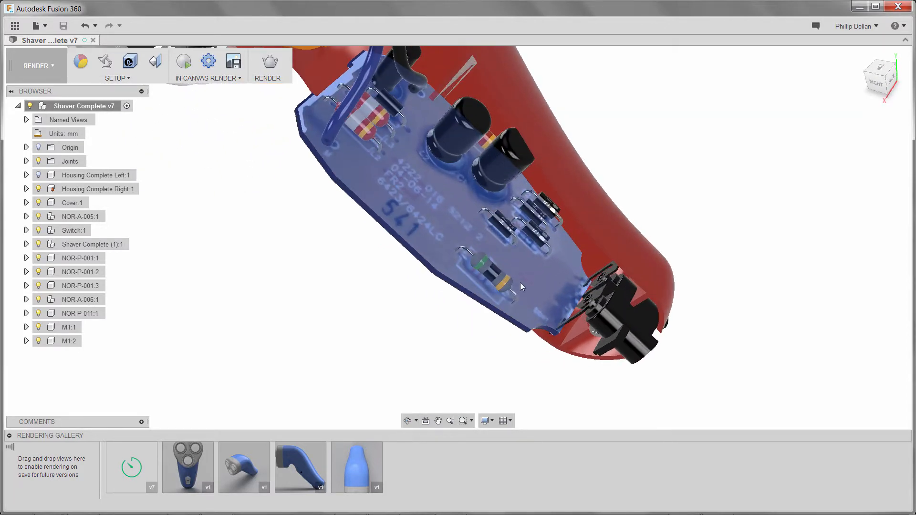
pyautogui.scroll(2, 520, 283)
pyautogui.rightClick(772, 129)
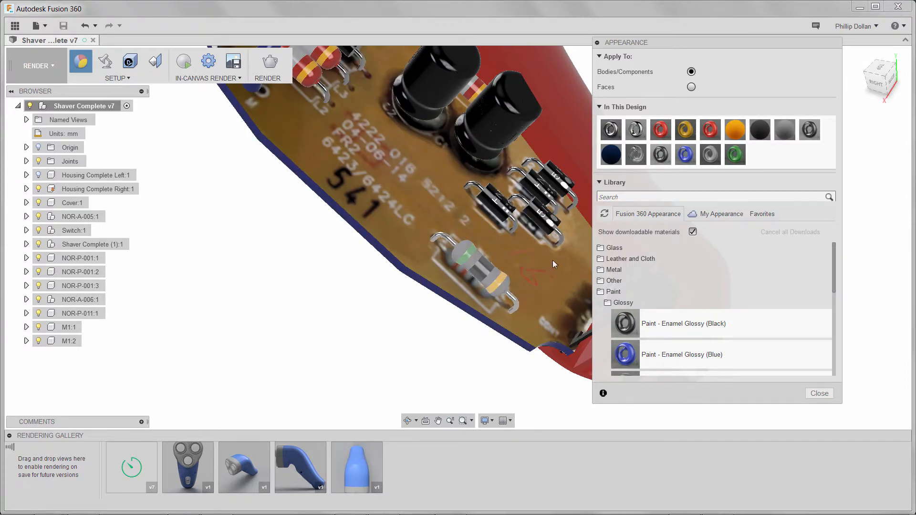
pyautogui.click(691, 87)
pyautogui.click(691, 72)
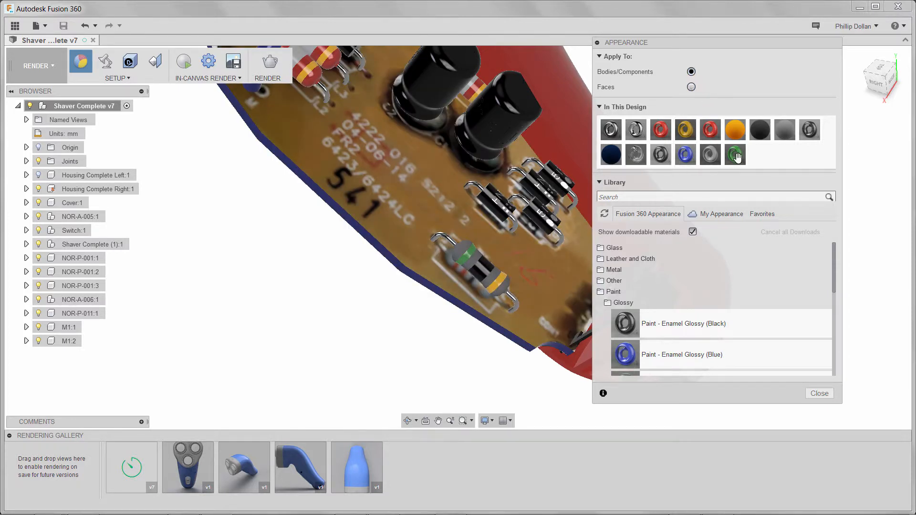
pyautogui.click(819, 393)
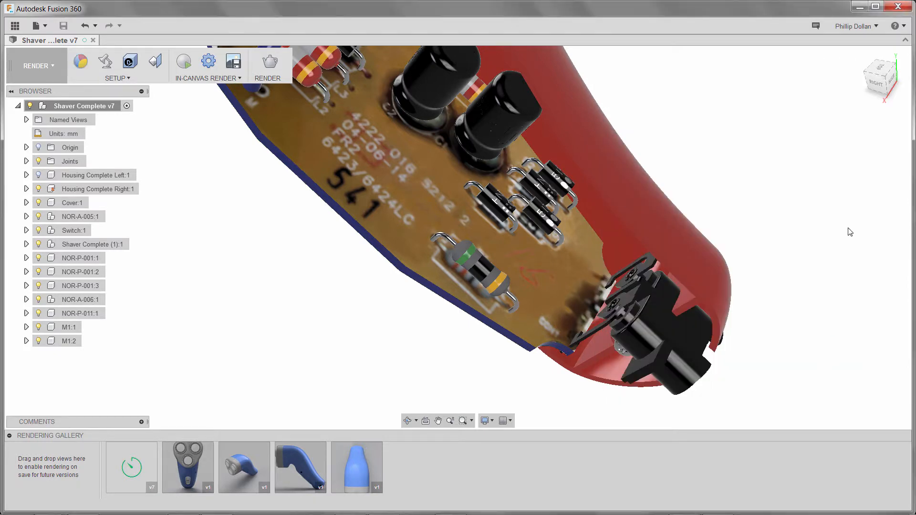
pyautogui.click(860, 56)
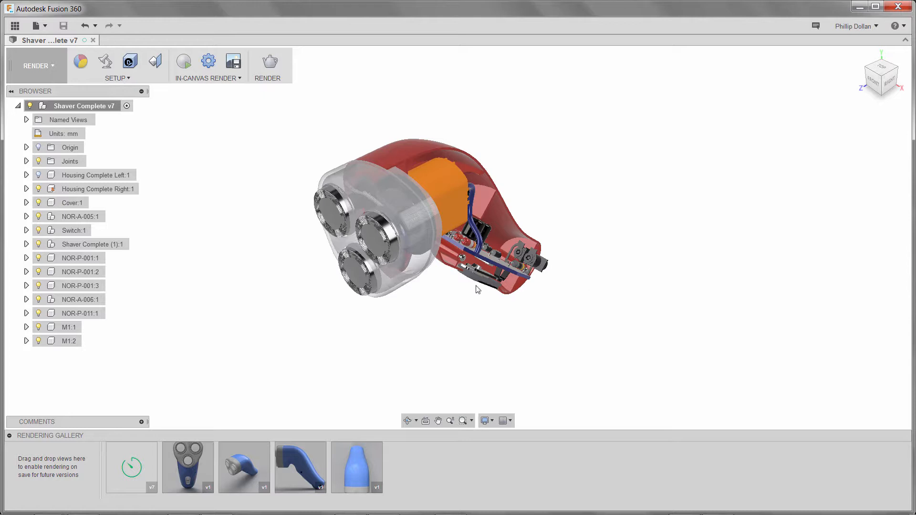
# Step: Start an in-canvas render, lower its quality from Infinite to Final, and view the image in the gallery
pyautogui.scroll(5, 450, 280)
pyautogui.moveTo(468, 313); pyautogui.dragTo(476, 323, button='middle')
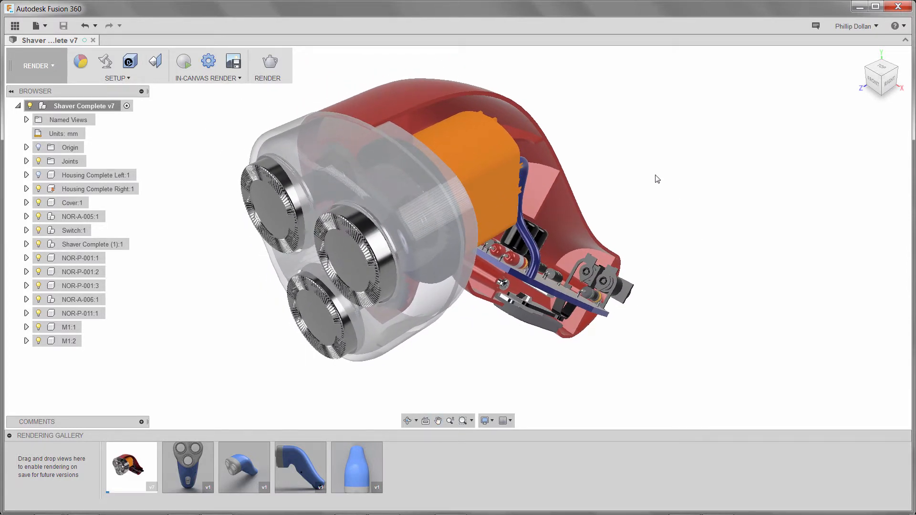
pyautogui.click(184, 63)
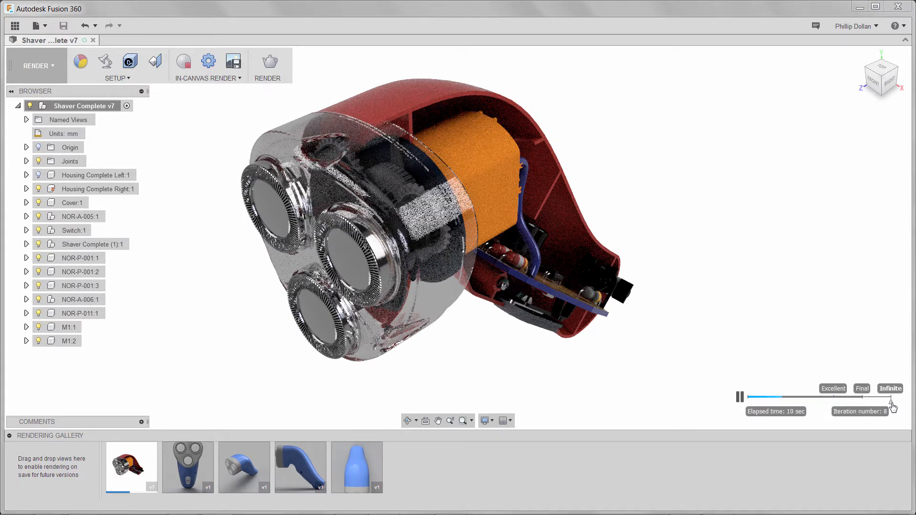
pyautogui.moveTo(891, 403); pyautogui.dragTo(862, 405)
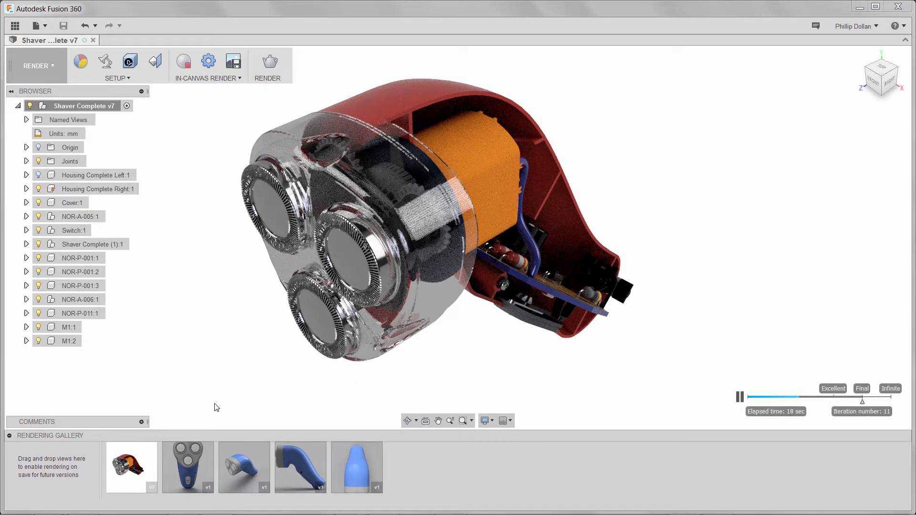
pyautogui.click(134, 465)
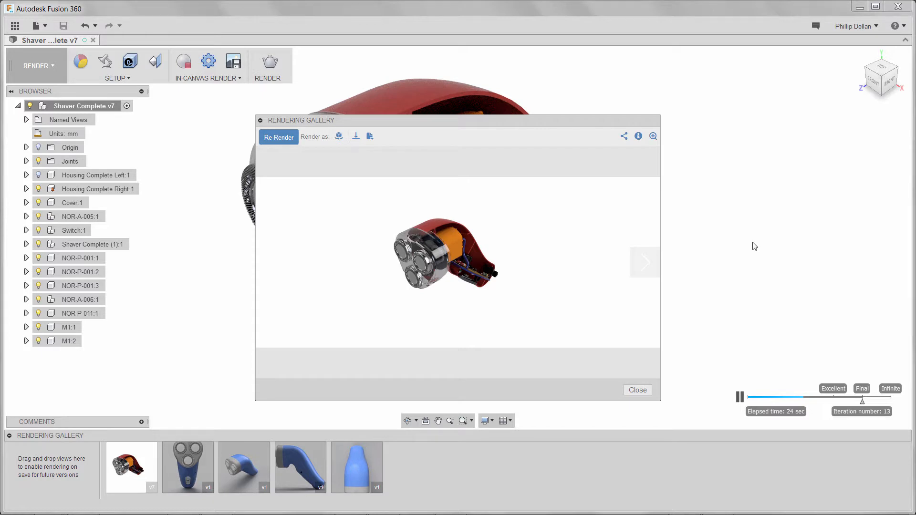
# Step: Check the viewer's Turntable, PNG Download and Actions options without saving, then close the gallery viewer
pyautogui.click(339, 137)
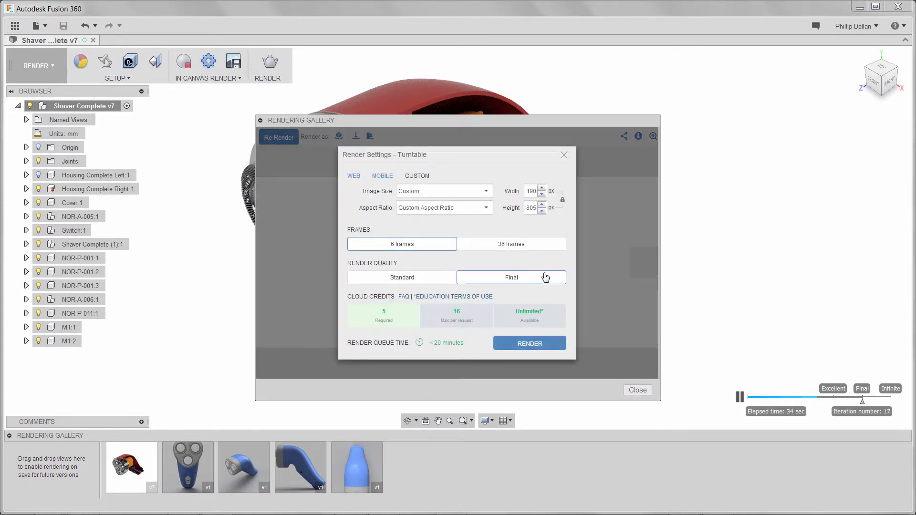
pyautogui.click(564, 156)
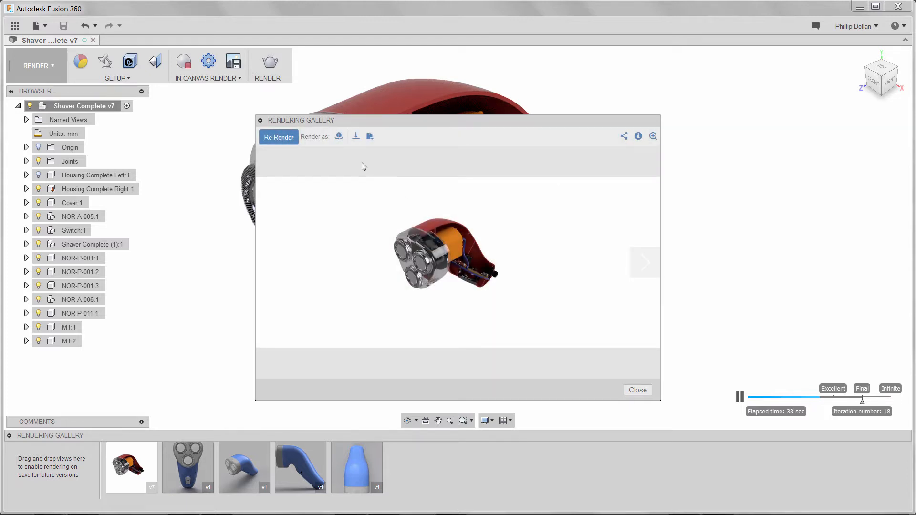
pyautogui.click(356, 138)
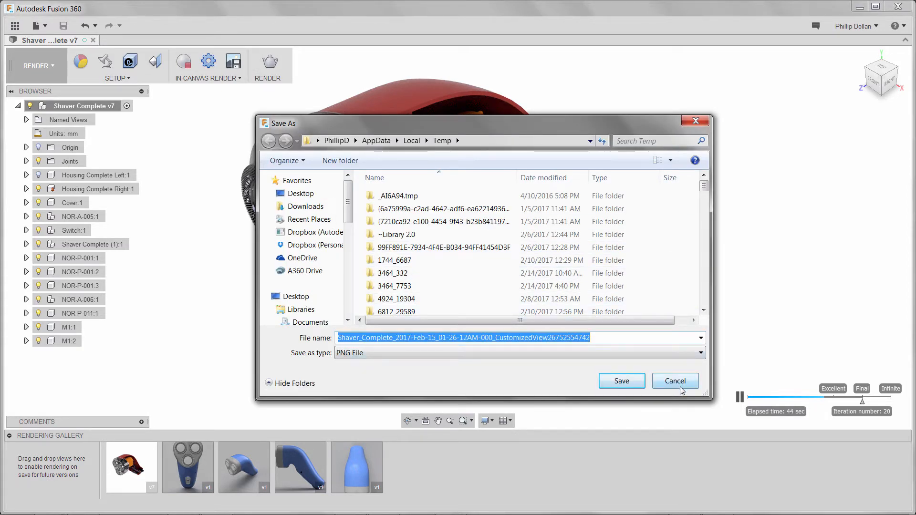
pyautogui.click(700, 353)
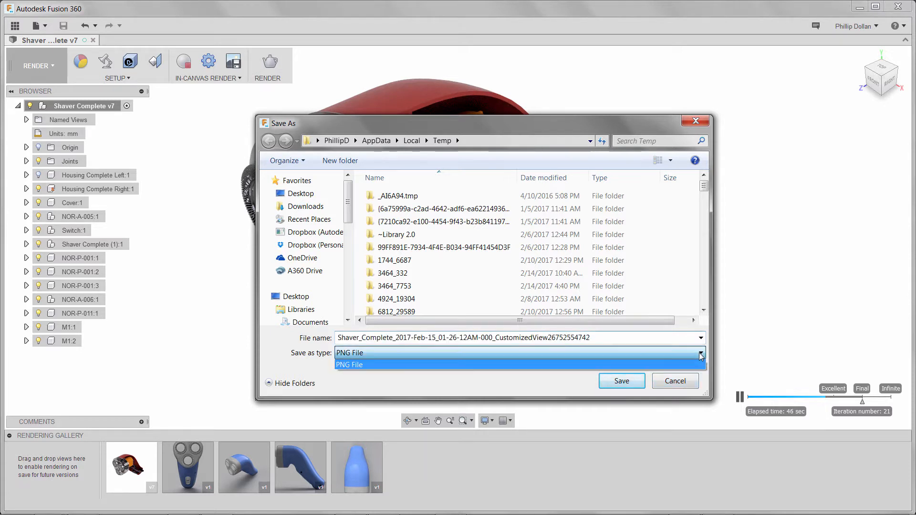
pyautogui.click(693, 359)
pyautogui.click(689, 377)
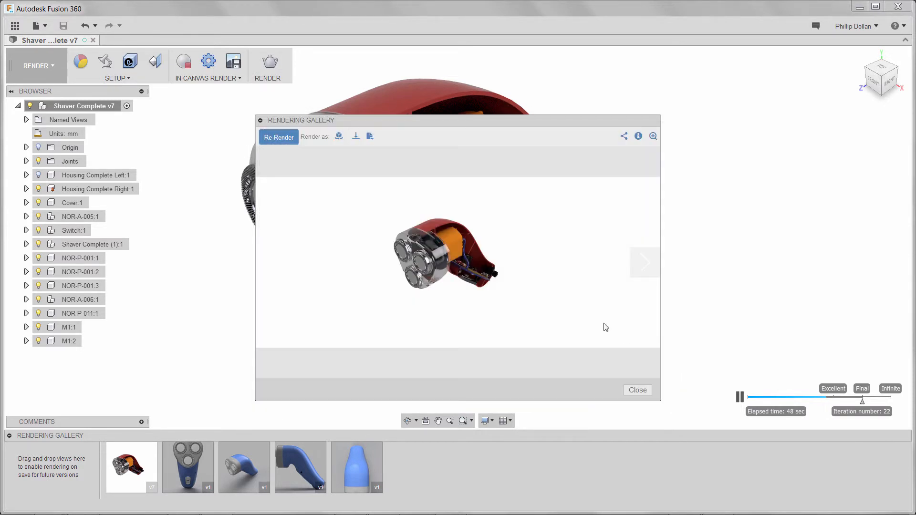
pyautogui.click(369, 138)
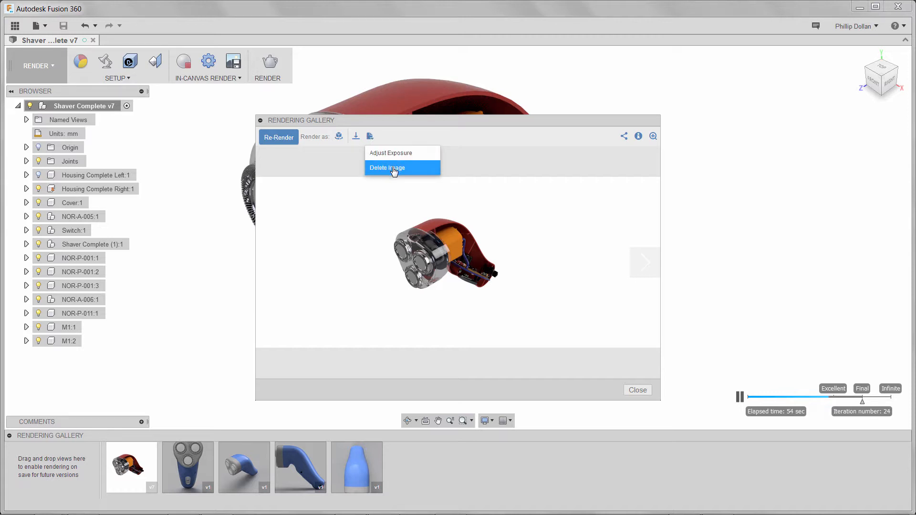
pyautogui.click(637, 391)
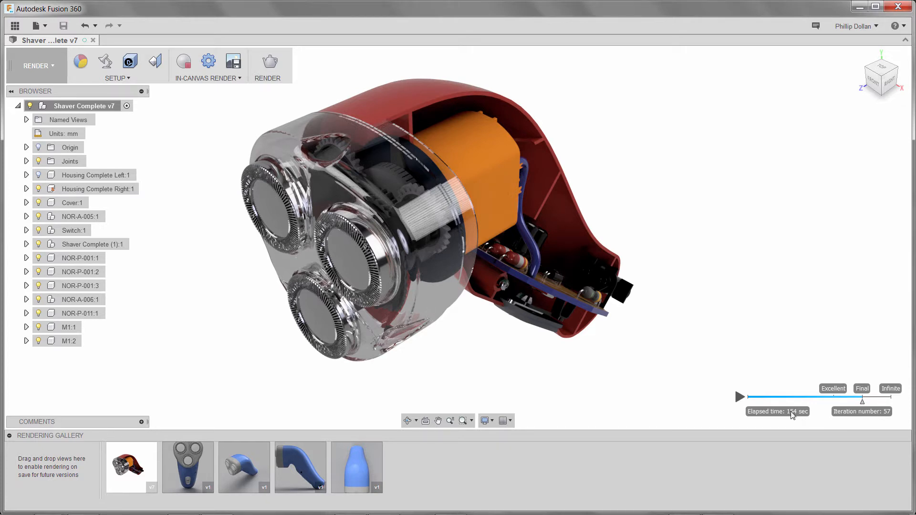
# Step: Capture the render at window size and save it as PNG 'Shaver Complete' in Project Examples
pyautogui.click(233, 61)
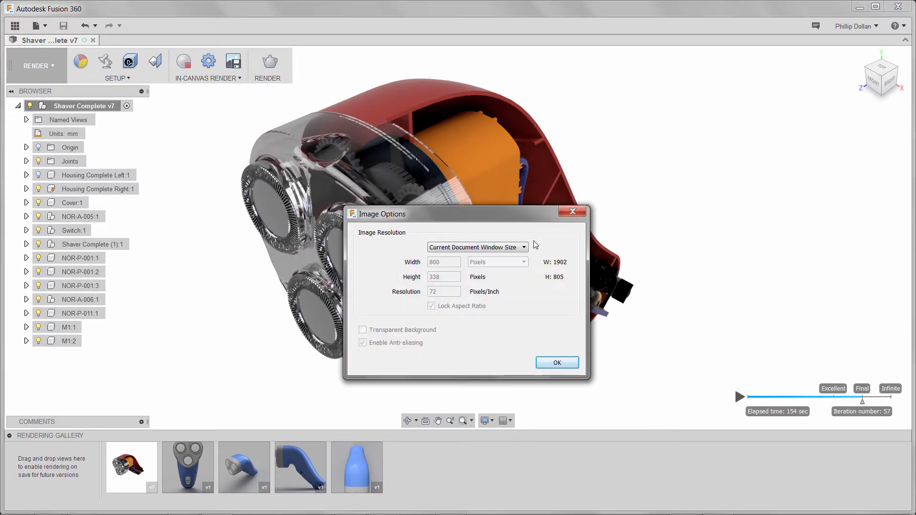
pyautogui.click(560, 363)
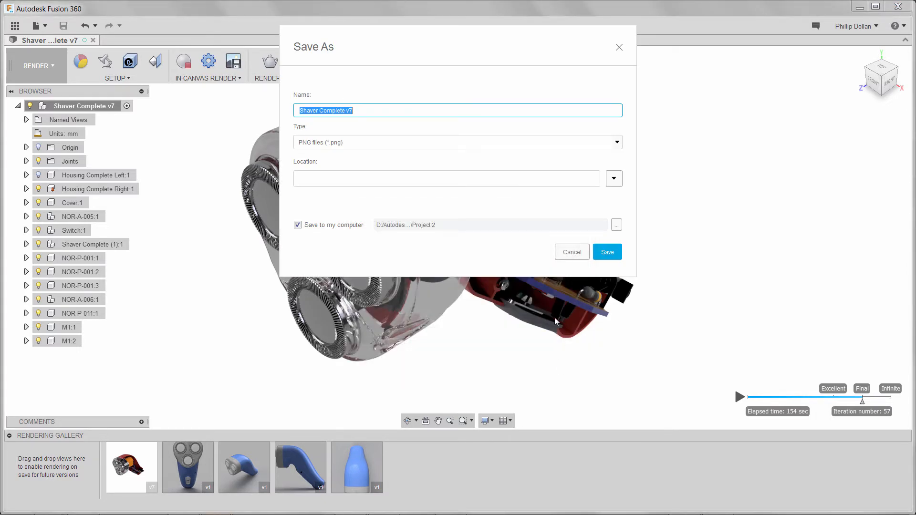
pyautogui.click(364, 110)
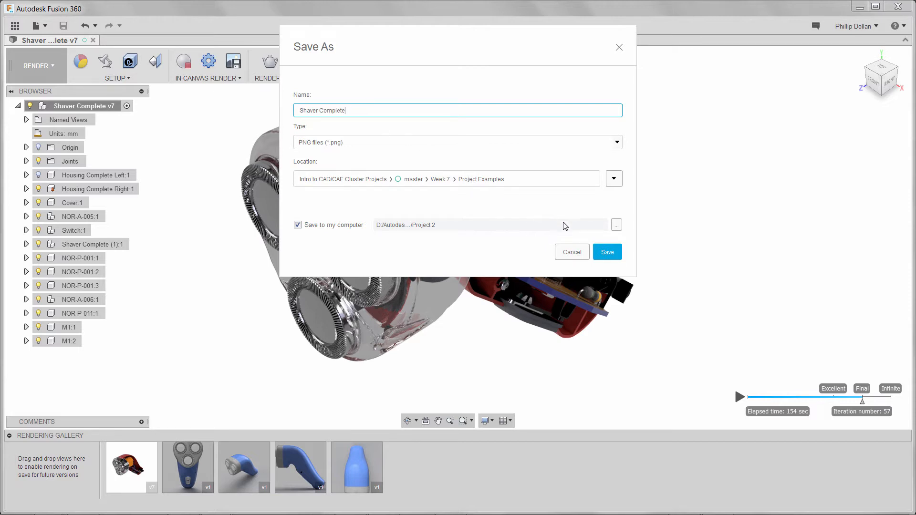
pyautogui.click(610, 255)
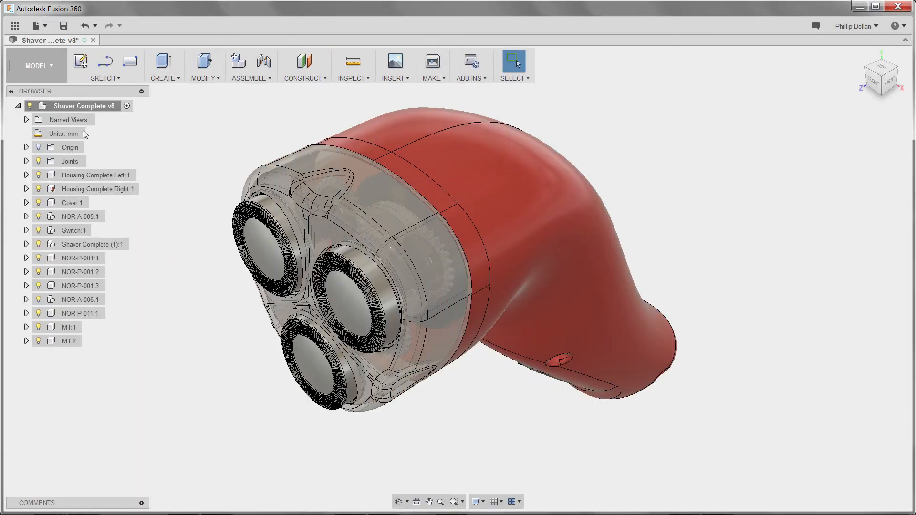
pyautogui.click(40, 27)
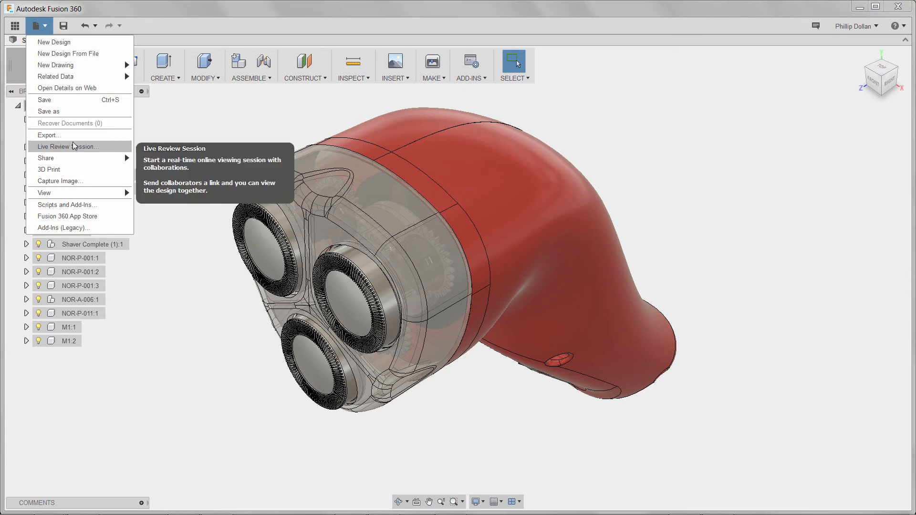
pyautogui.moveTo(79, 159)
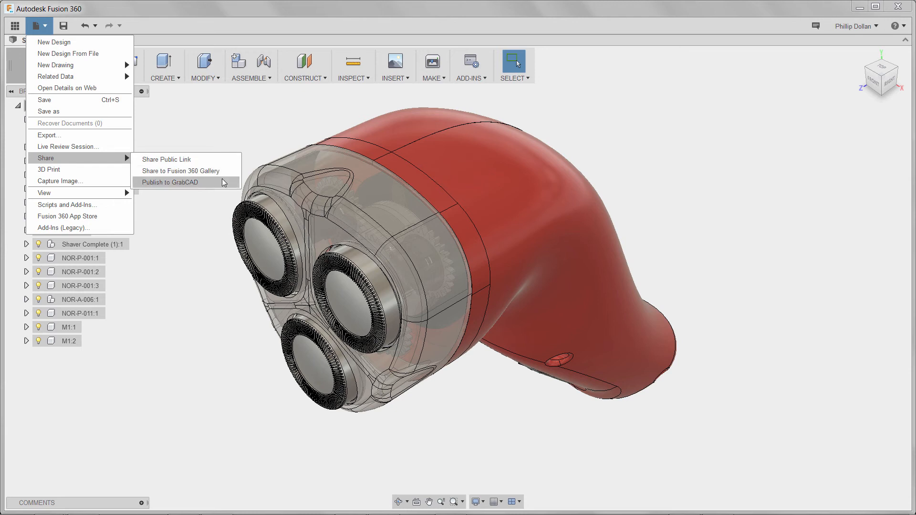
pyautogui.click(207, 221)
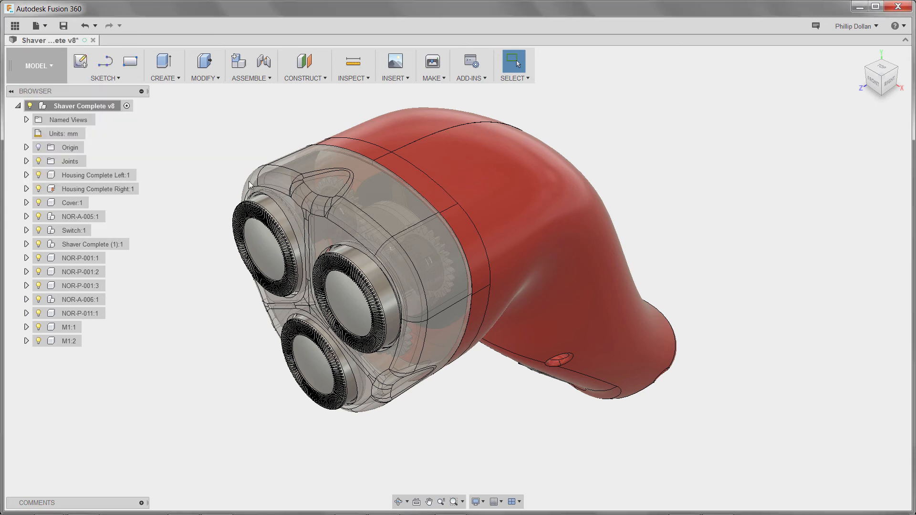
pyautogui.click(431, 79)
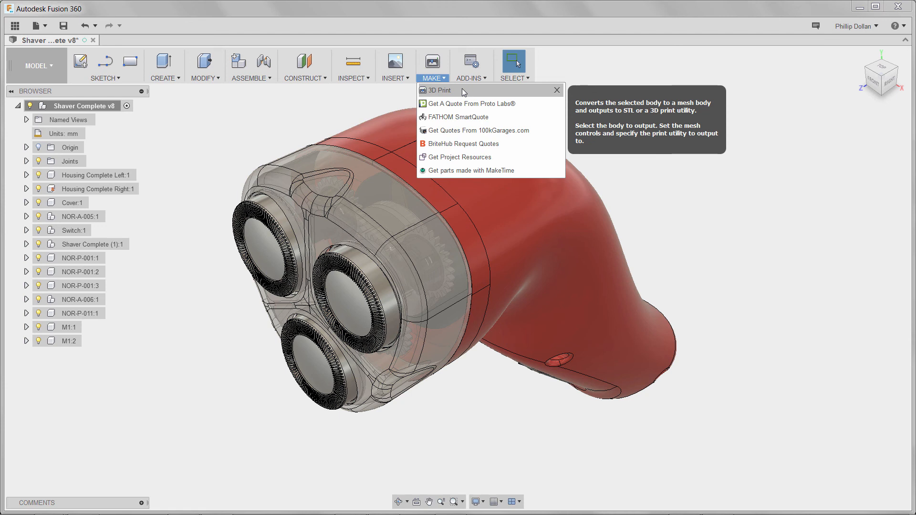
pyautogui.click(272, 123)
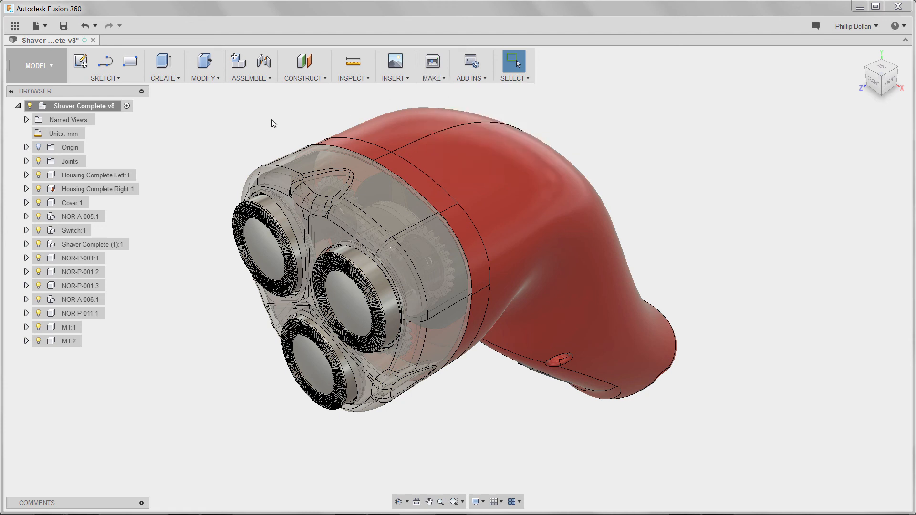